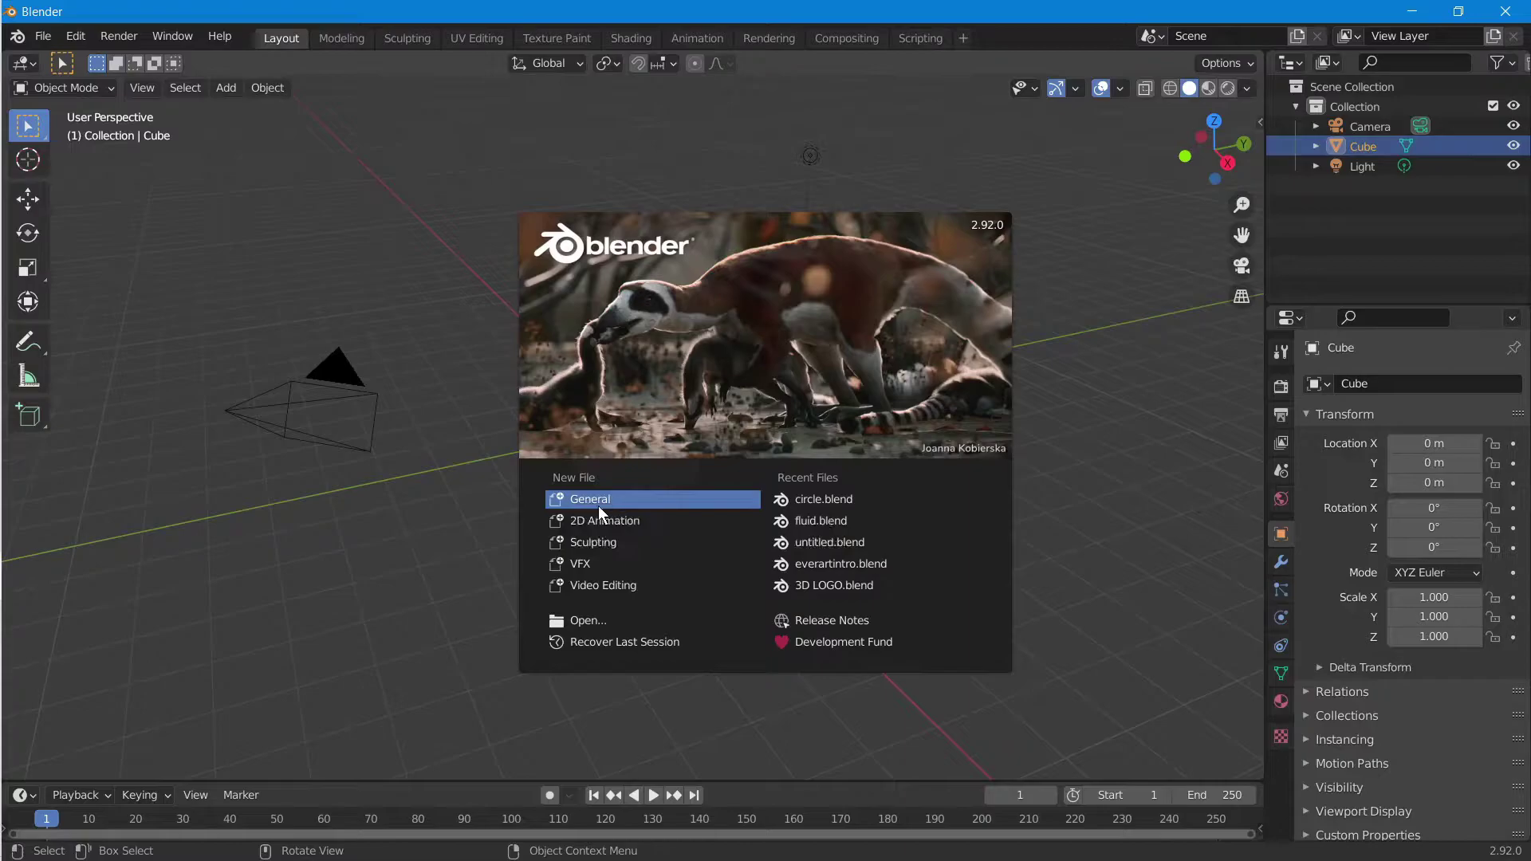
- Start a new General project with the default scene
{"action": "left_click", "coordinate": [629, 501]}
{"action": "scroll", "coordinate": [640, 485], "scroll_direction": "up", "scroll_amount": 4}
{"action": "middle_click_drag", "start_coordinate": [996, 425], "coordinate": [878, 432]}
{"action": "scroll", "coordinate": [835, 492], "scroll_direction": "down", "scroll_amount": 2}
{"action": "scroll", "coordinate": [804, 465], "scroll_direction": "up", "scroll_amount": 4}
{"action": "scroll", "coordinate": [716, 500], "scroll_direction": "down", "scroll_amount": 1}
{"action": "scroll", "coordinate": [716, 502], "scroll_direction": "up", "scroll_amount": 1}
{"action": "middle_click_drag", "start_coordinate": [717, 503], "coordinate": [598, 526]}
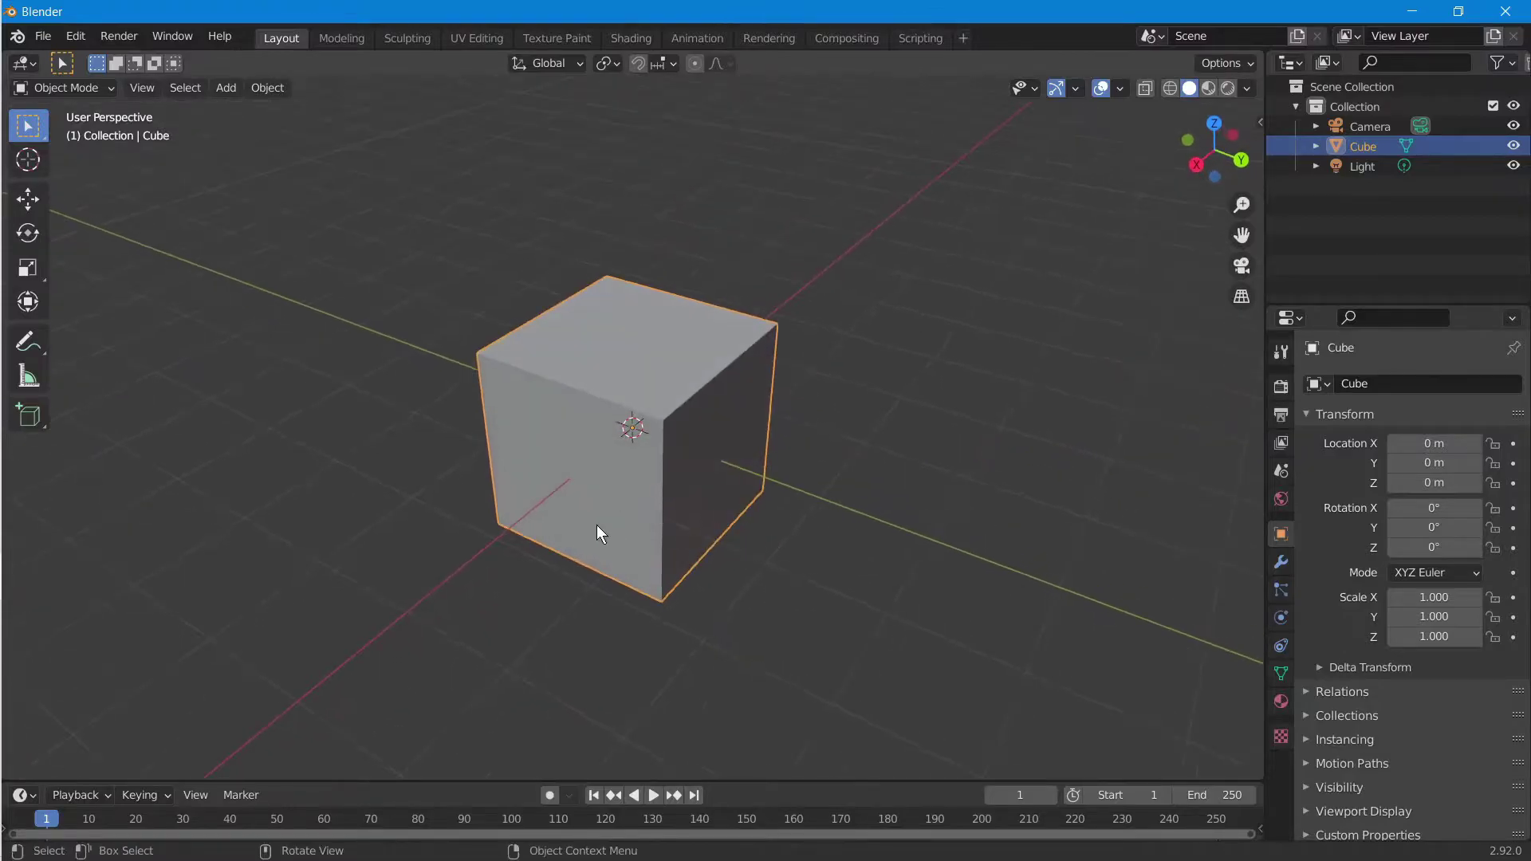
{"action": "scroll", "coordinate": [765, 444], "scroll_direction": "down", "scroll_amount": 5}
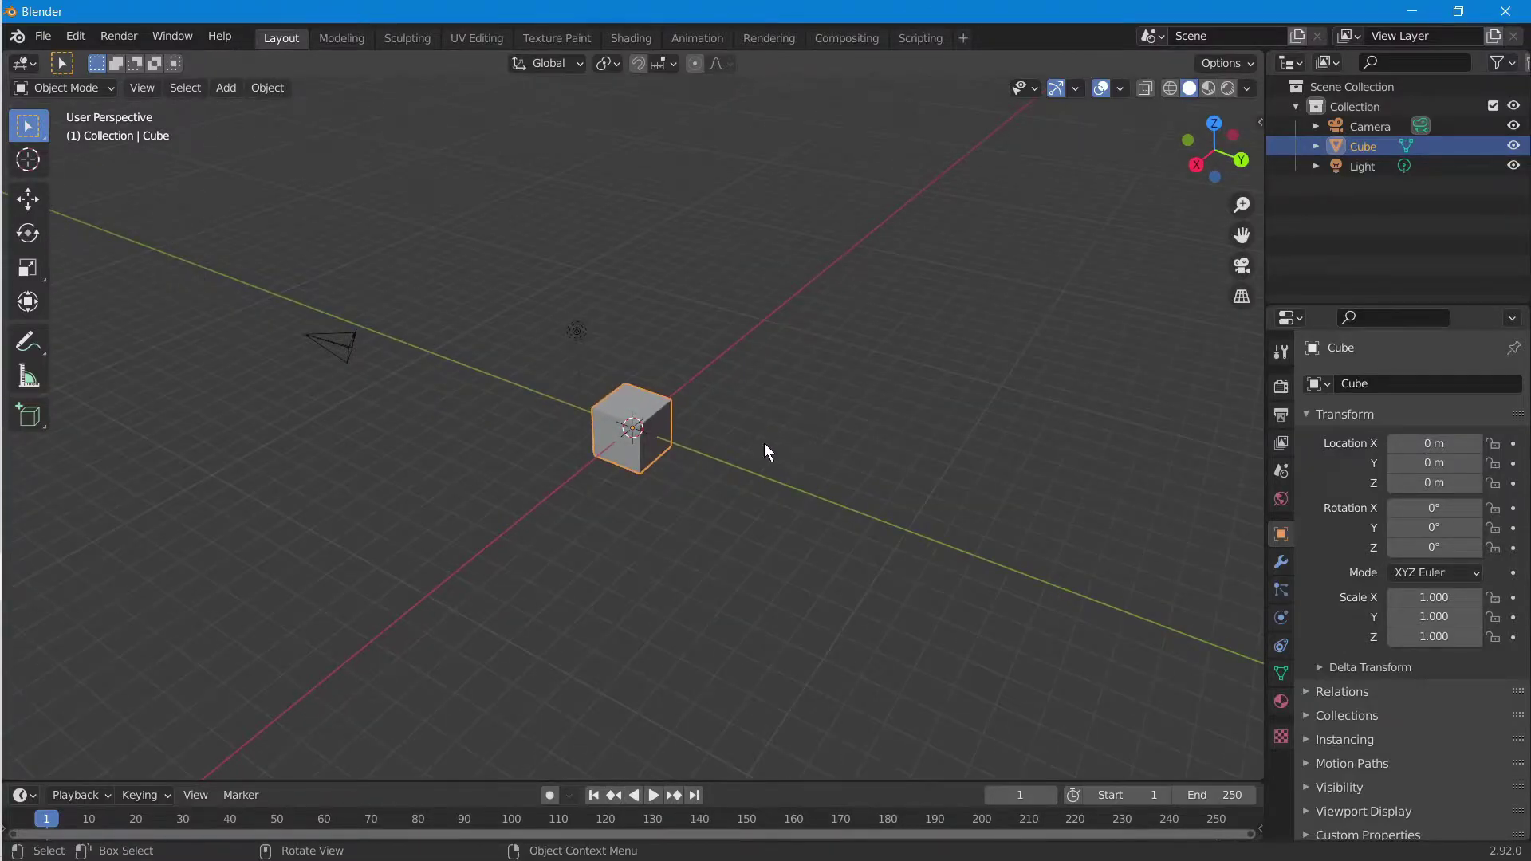
- Select the default camera, light and cube one after another to identify them, and clear the selection
{"action": "left_click", "coordinate": [337, 344]}
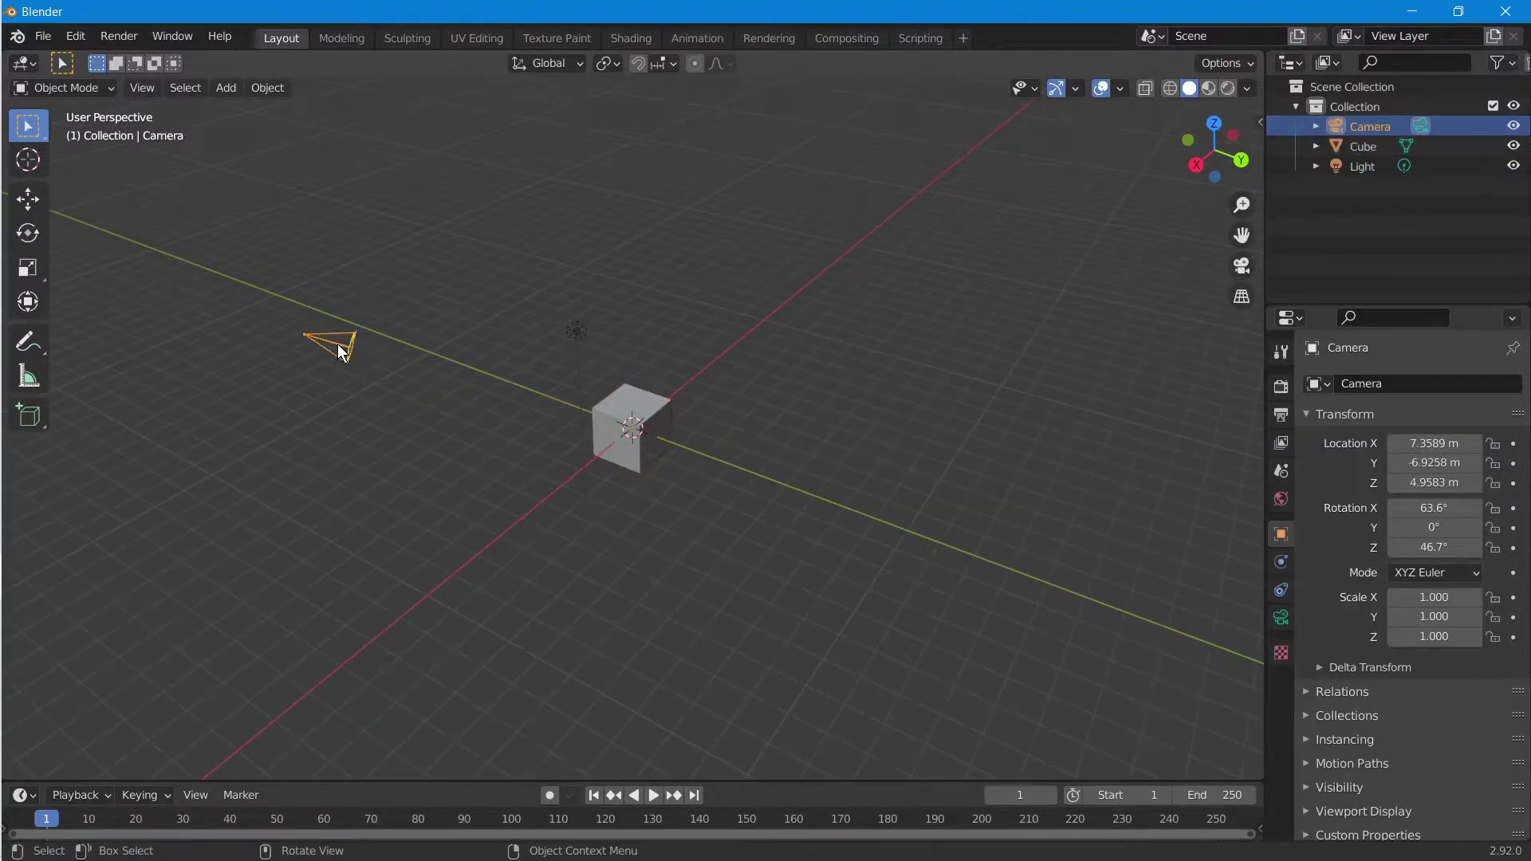
{"action": "left_click", "coordinate": [575, 337]}
{"action": "left_click", "coordinate": [631, 422]}
{"action": "scroll", "coordinate": [773, 428], "scroll_direction": "up", "scroll_amount": 2}
{"action": "scroll", "coordinate": [774, 429], "scroll_direction": "down", "scroll_amount": 1}
{"action": "left_click", "coordinate": [709, 359]}
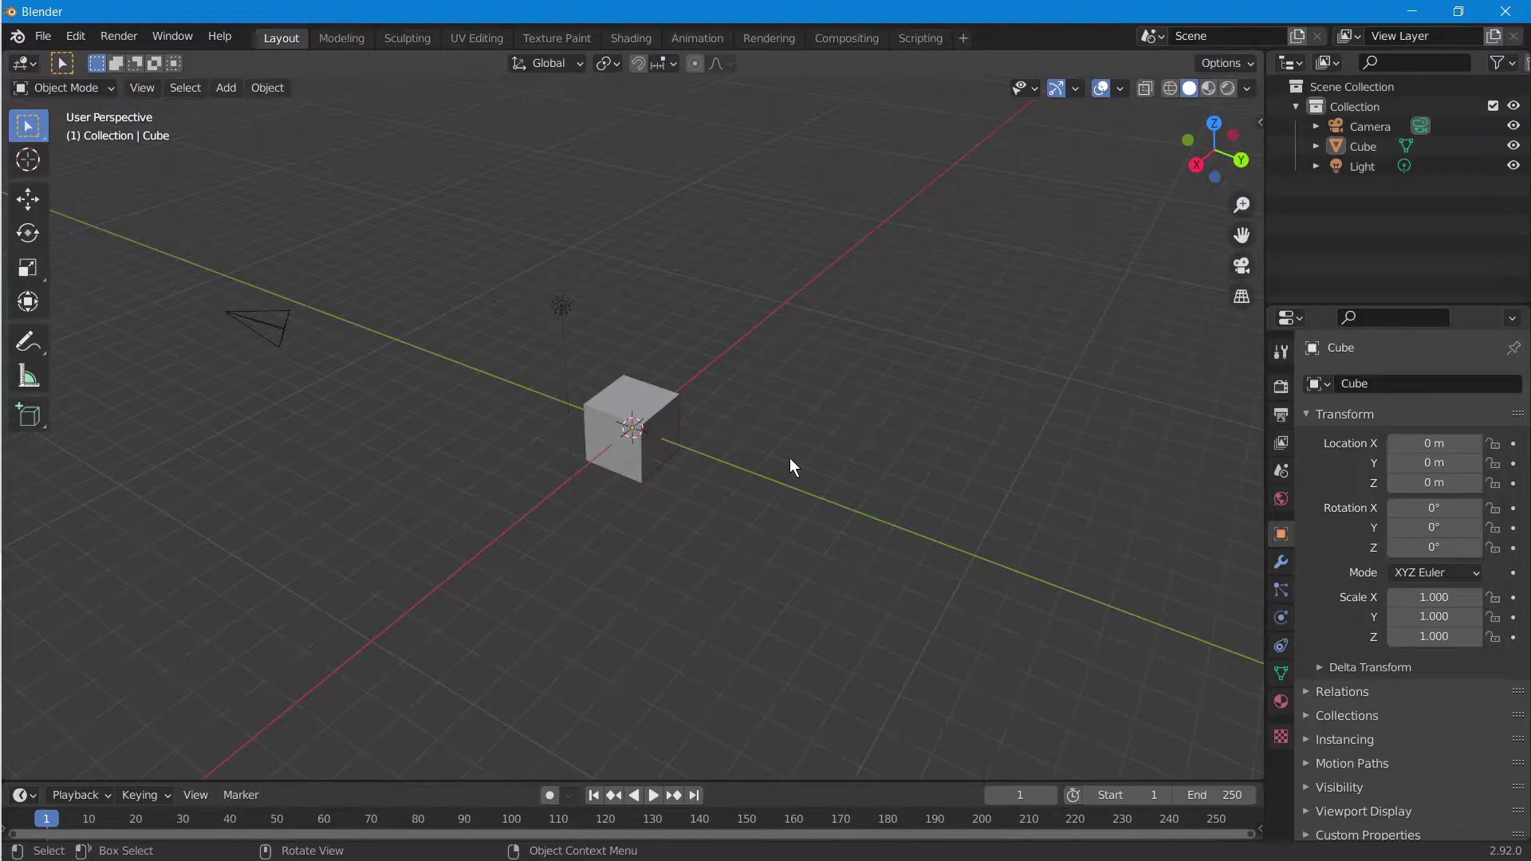
- Delete all default objects, including the camera, cube and light, to leave an empty scene
{"action": "key", "text": "a"}
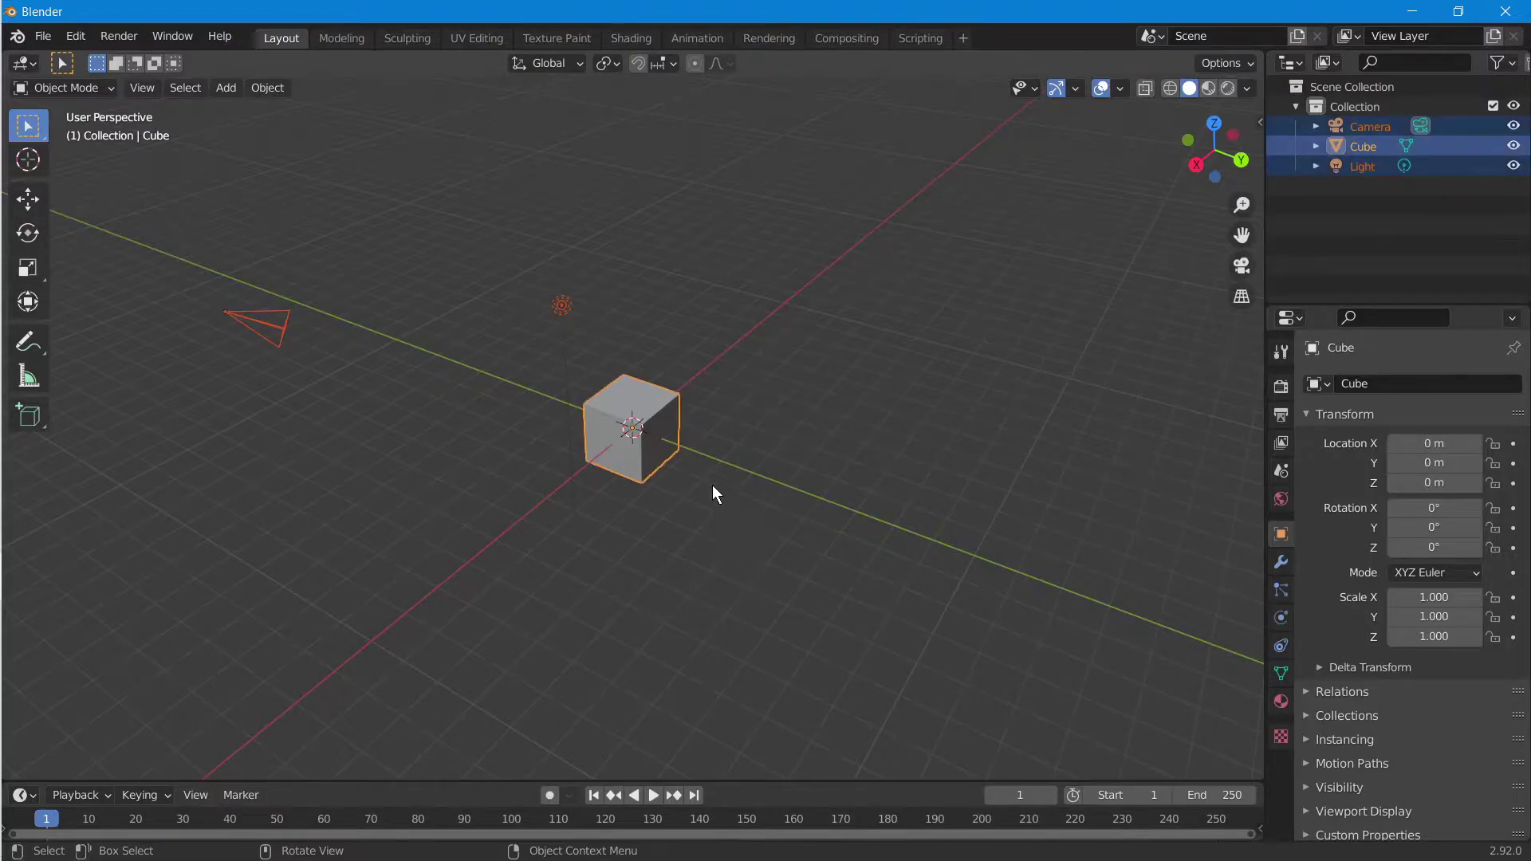
{"action": "key", "text": "Delete"}
{"action": "key", "text": "ctrl+z"}
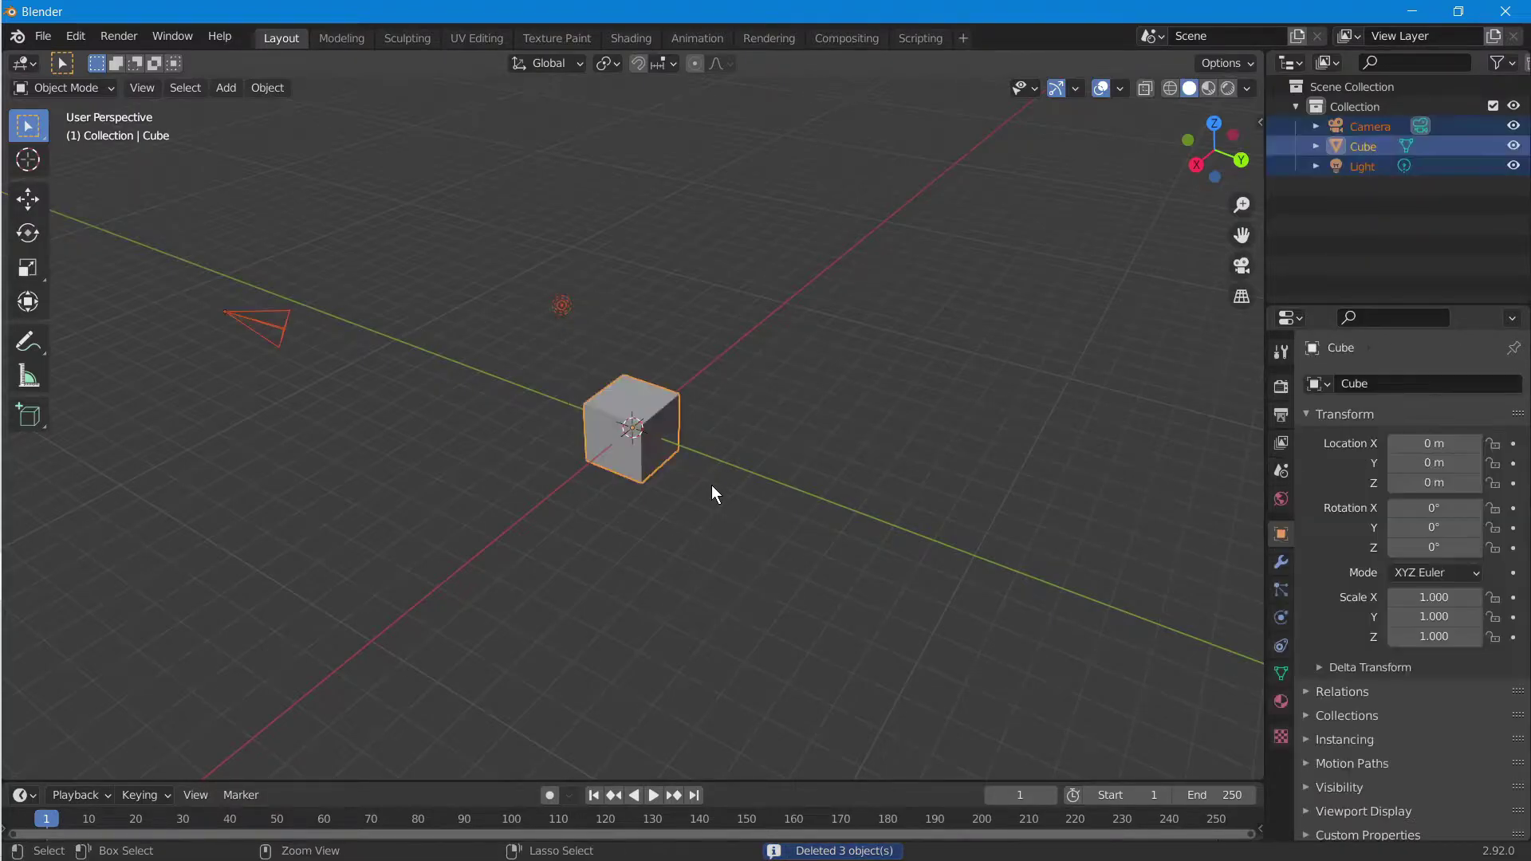
{"action": "key", "text": "x"}
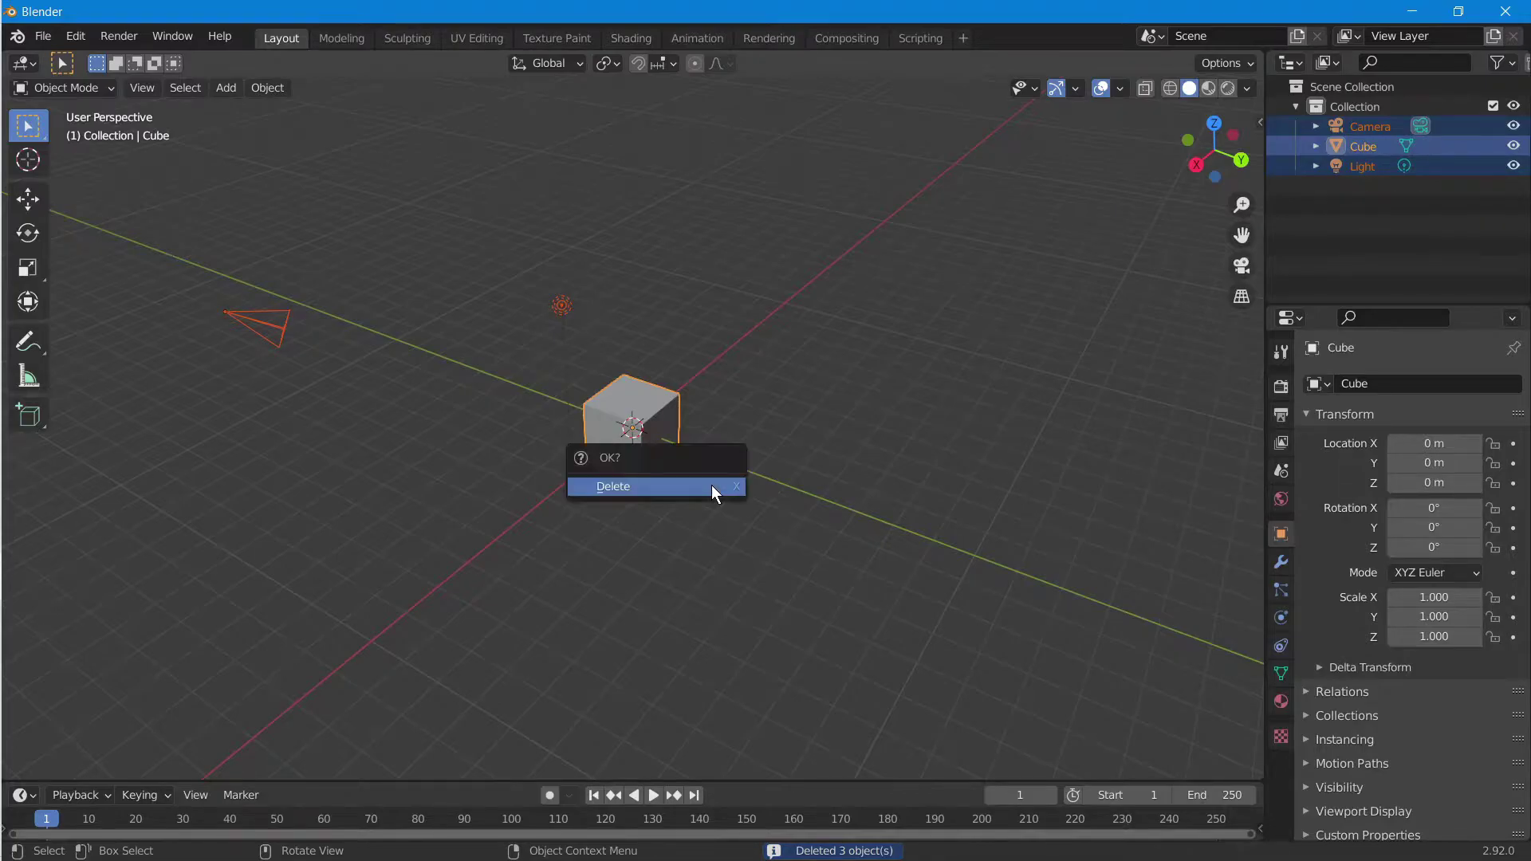
{"action": "left_click", "coordinate": [712, 485]}
{"action": "middle_click_drag", "start_coordinate": [864, 478], "coordinate": [768, 488]}
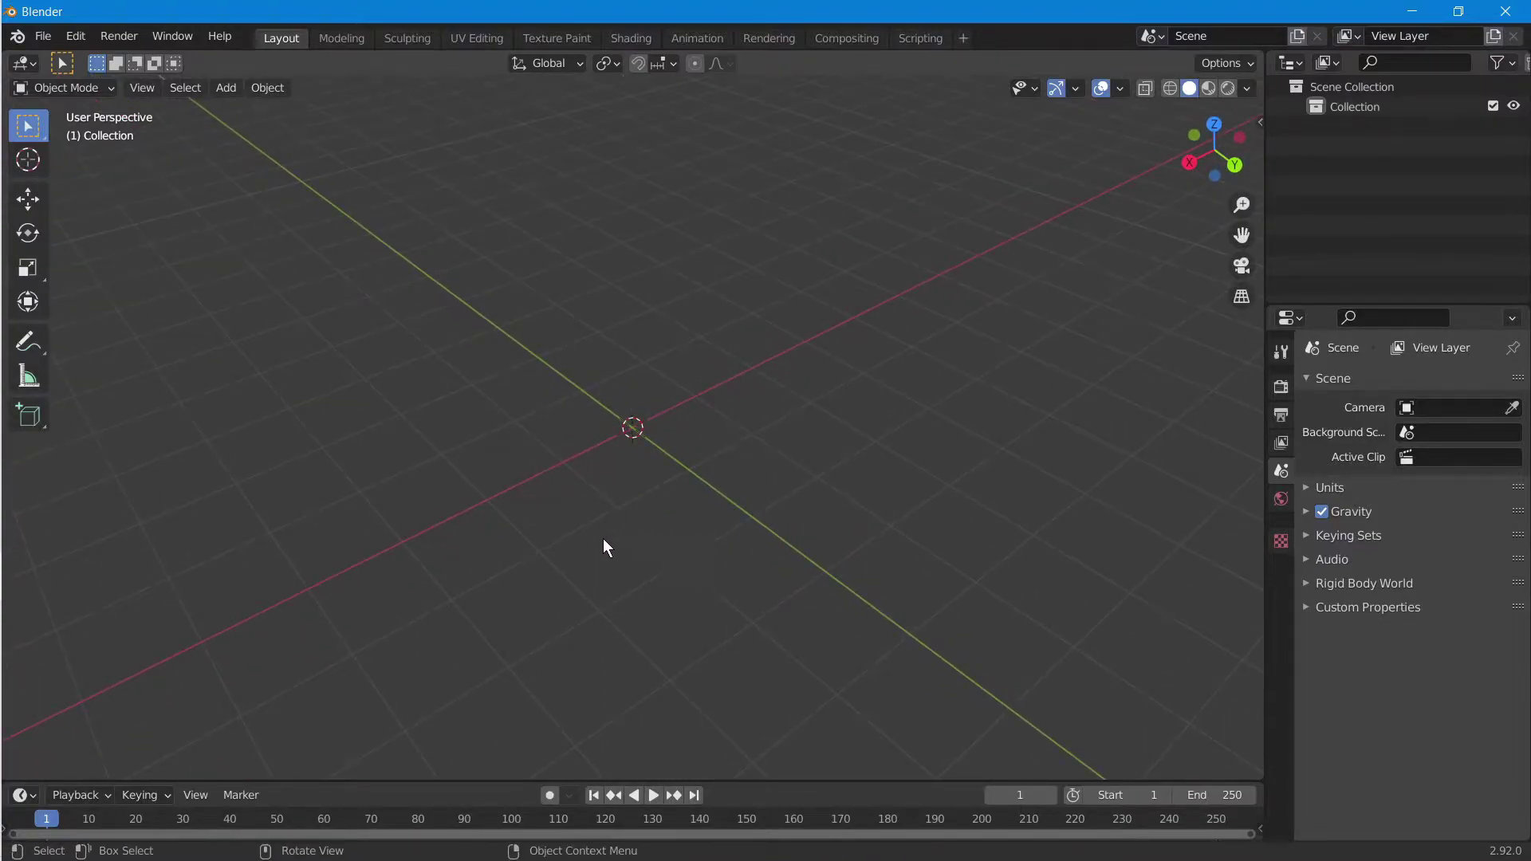
{"action": "key", "text": "shift+a"}
{"action": "mouse_move", "coordinate": [570, 455]}
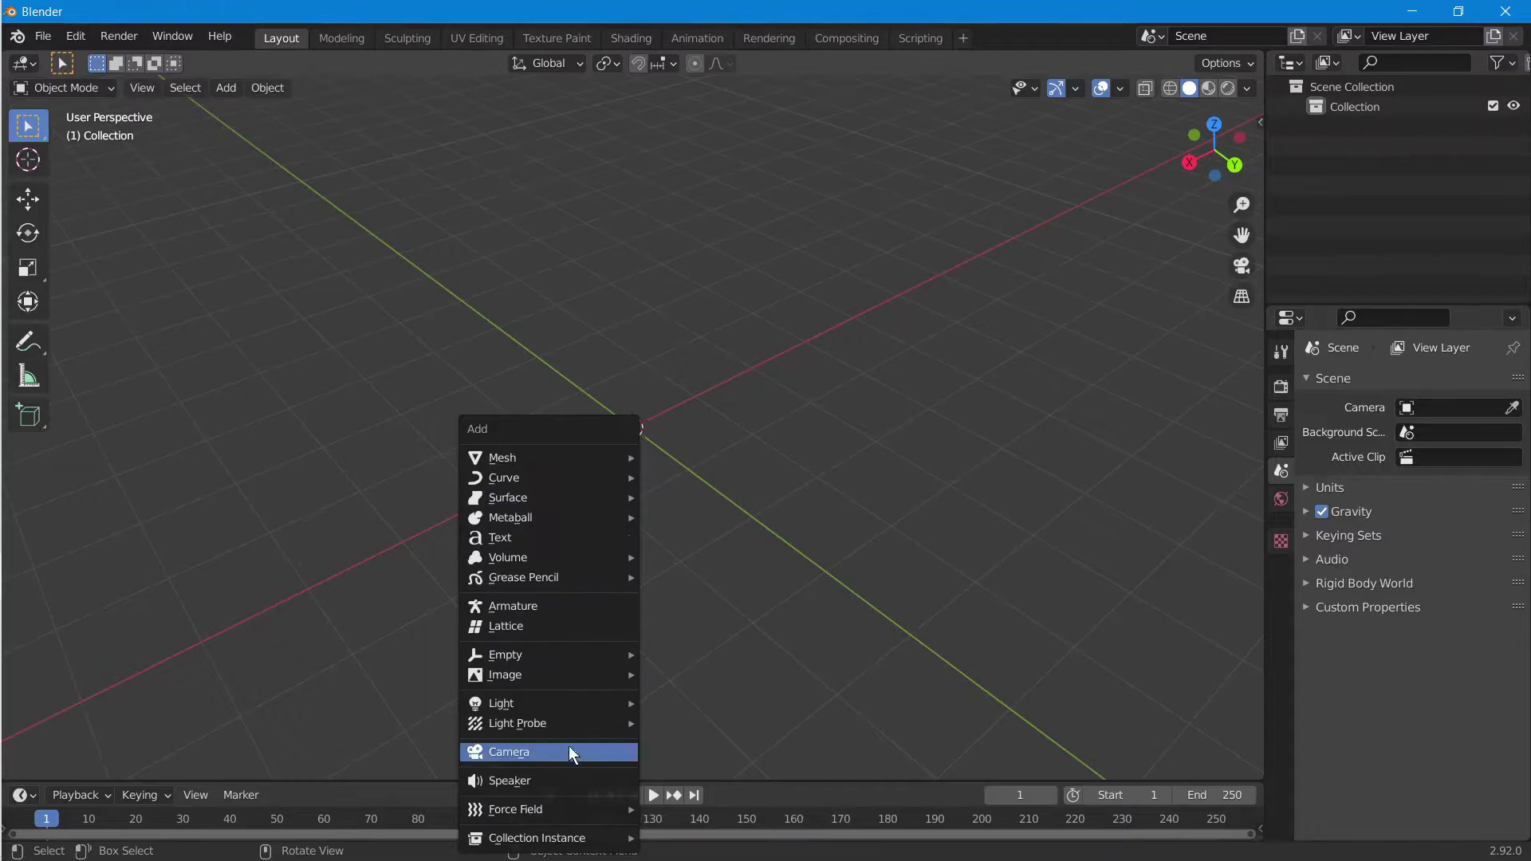
{"action": "mouse_move", "coordinate": [515, 462]}
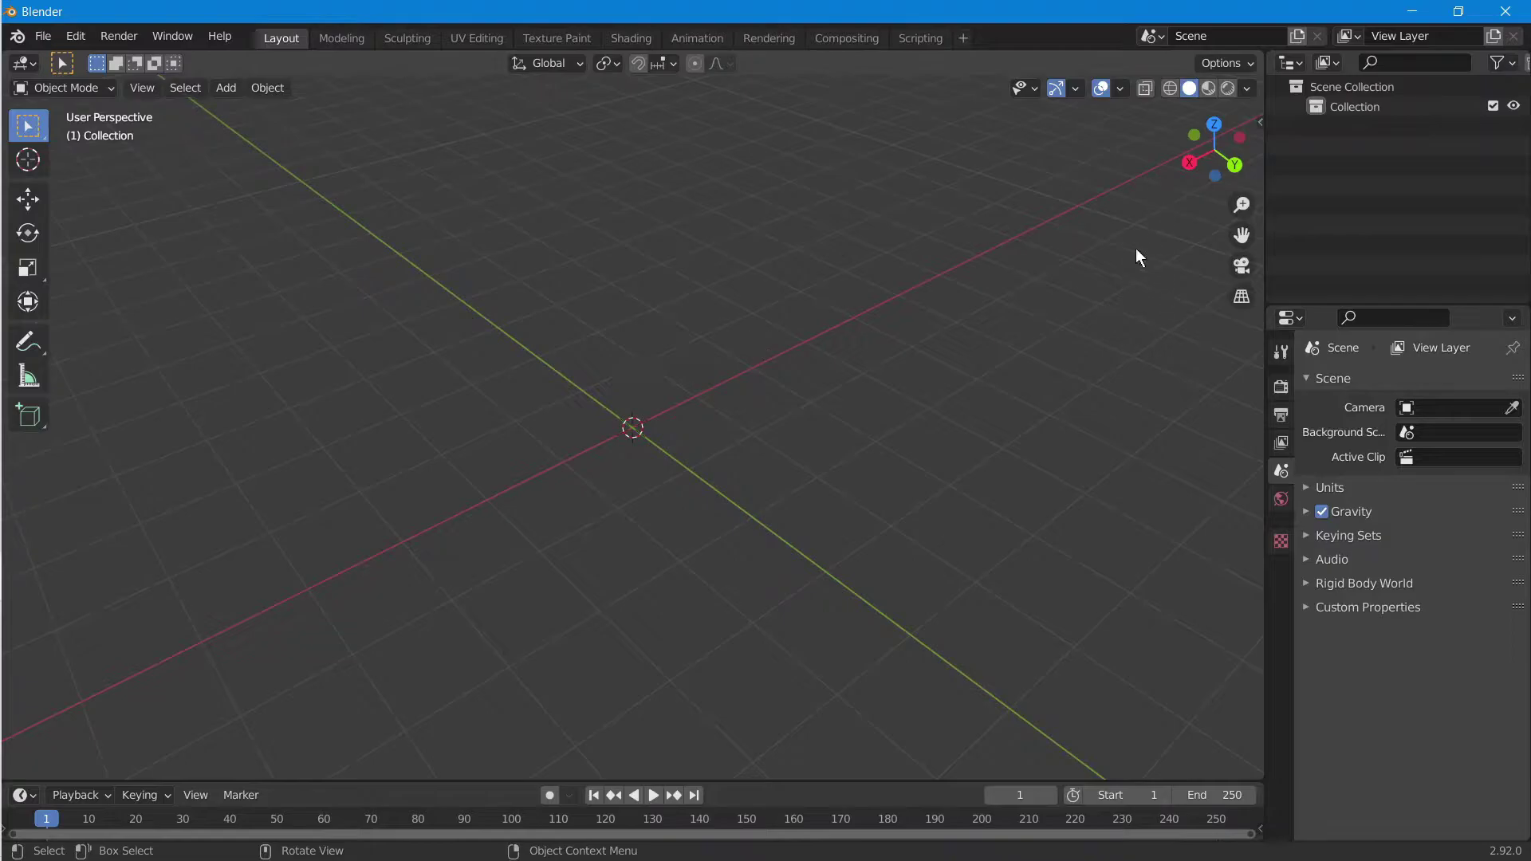
- Turn on the Screencast Keys overlay for the 3D viewport and hide the sidebar again
{"action": "key", "text": "n"}
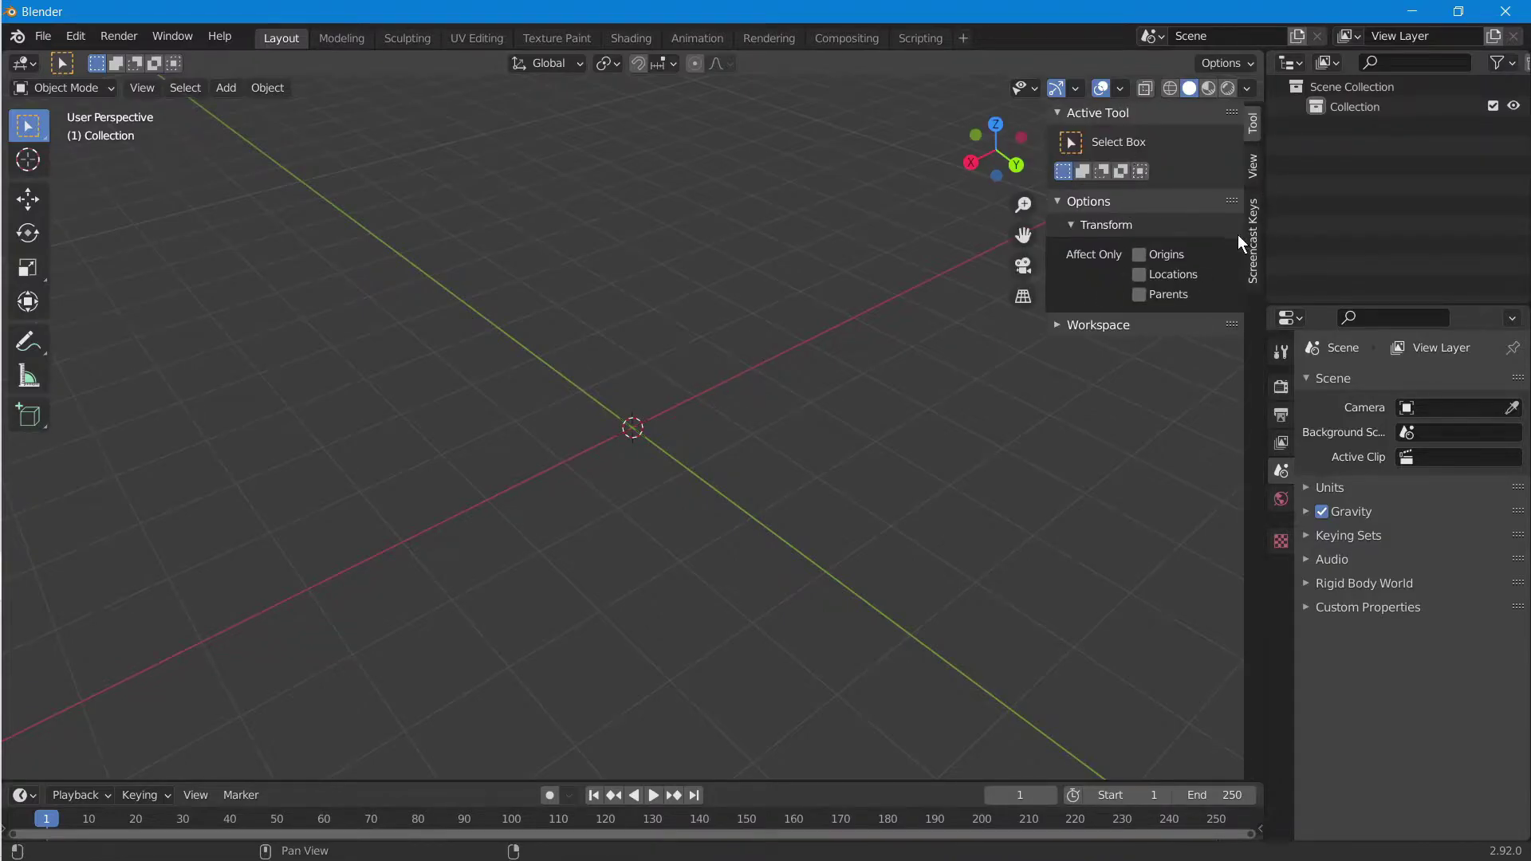
{"action": "left_click", "coordinate": [1254, 254]}
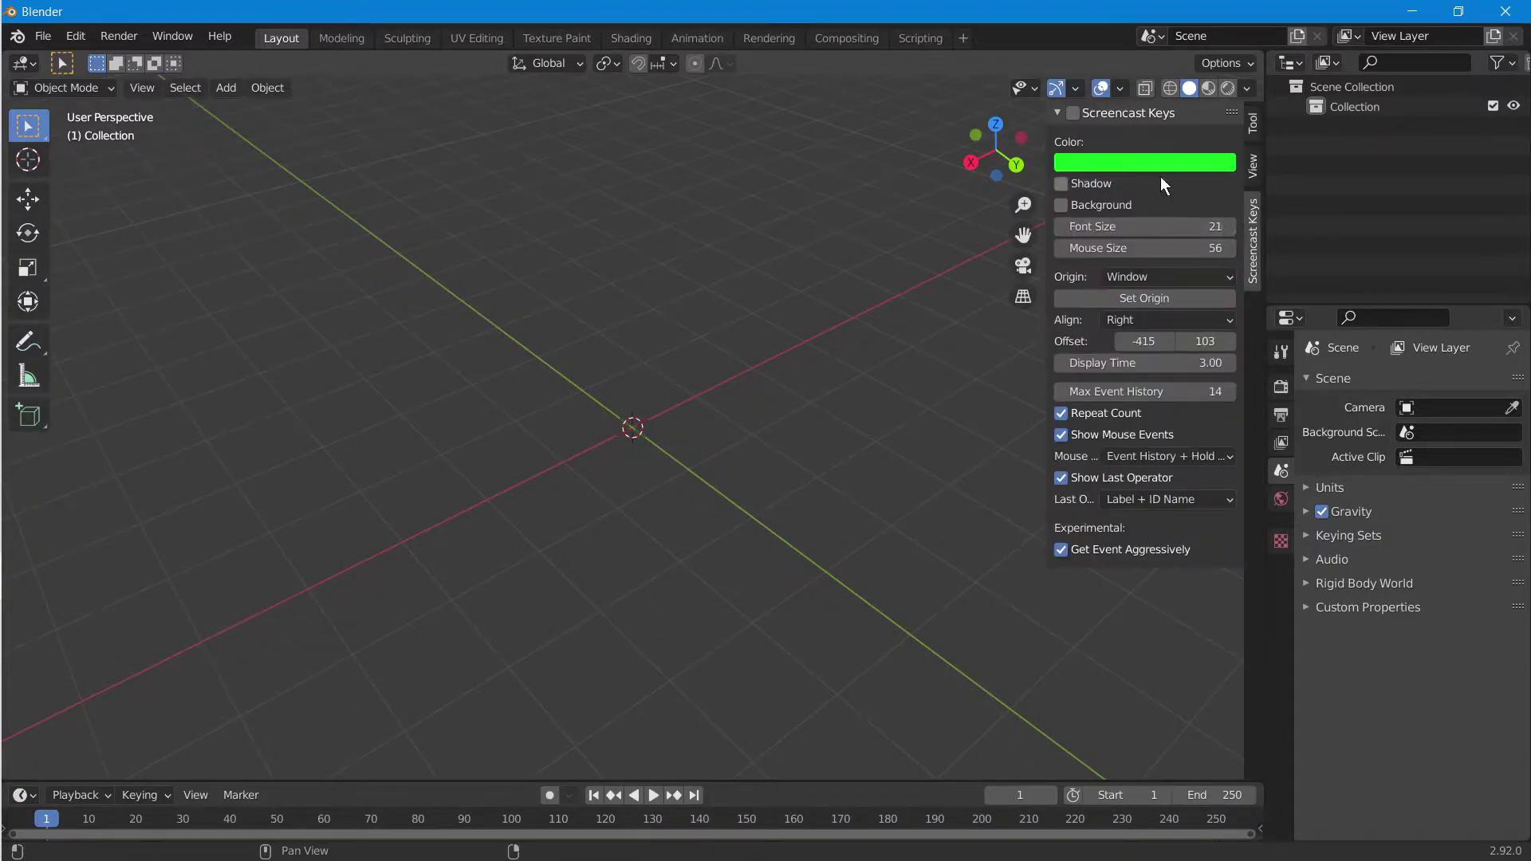
{"action": "left_click", "coordinate": [1073, 114]}
{"action": "left_click", "coordinate": [961, 448]}
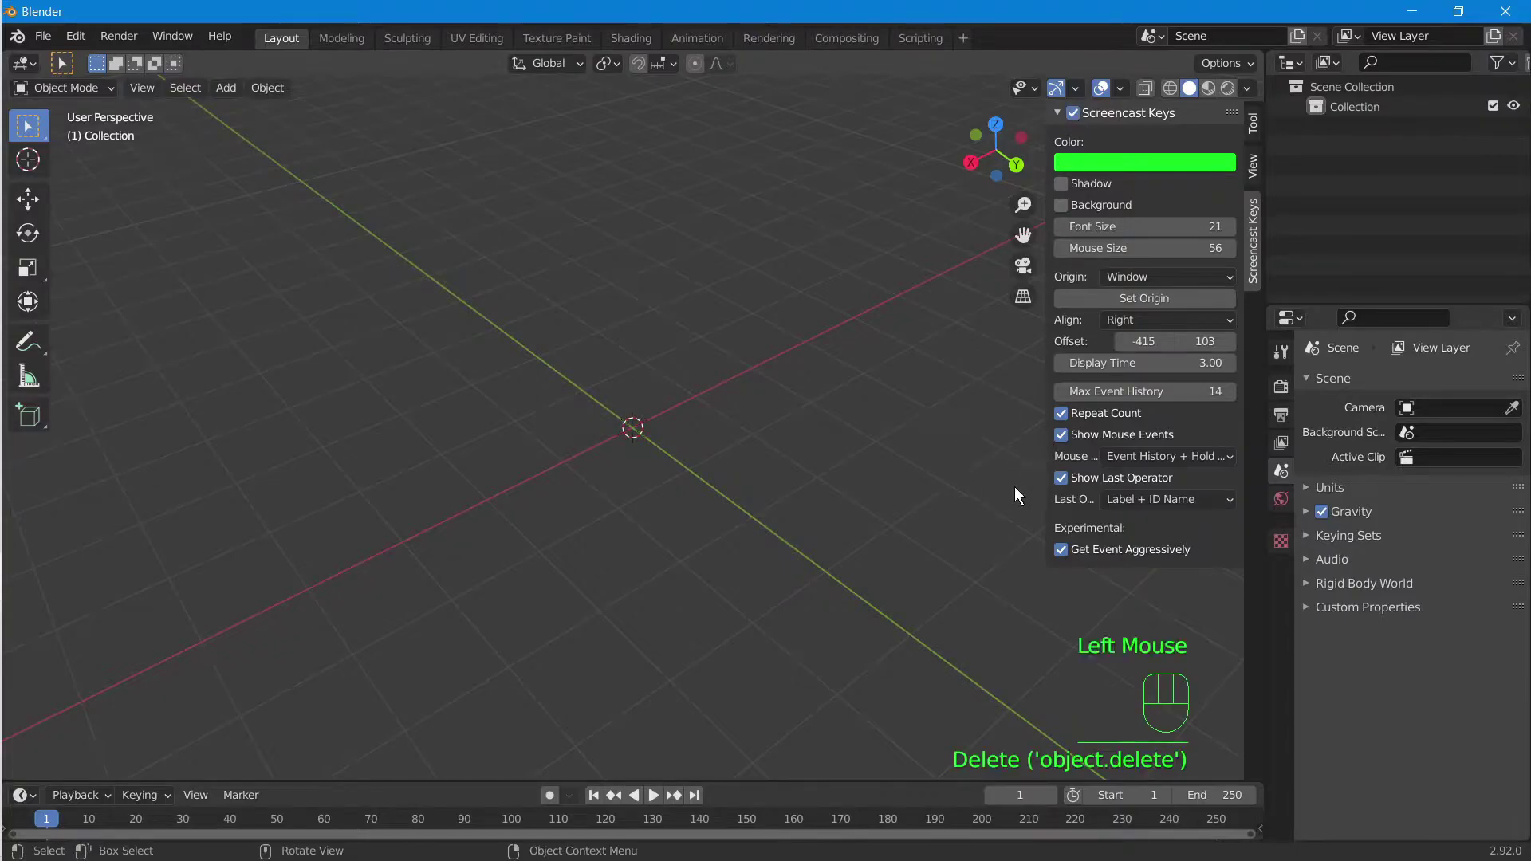
{"action": "key", "text": "n"}
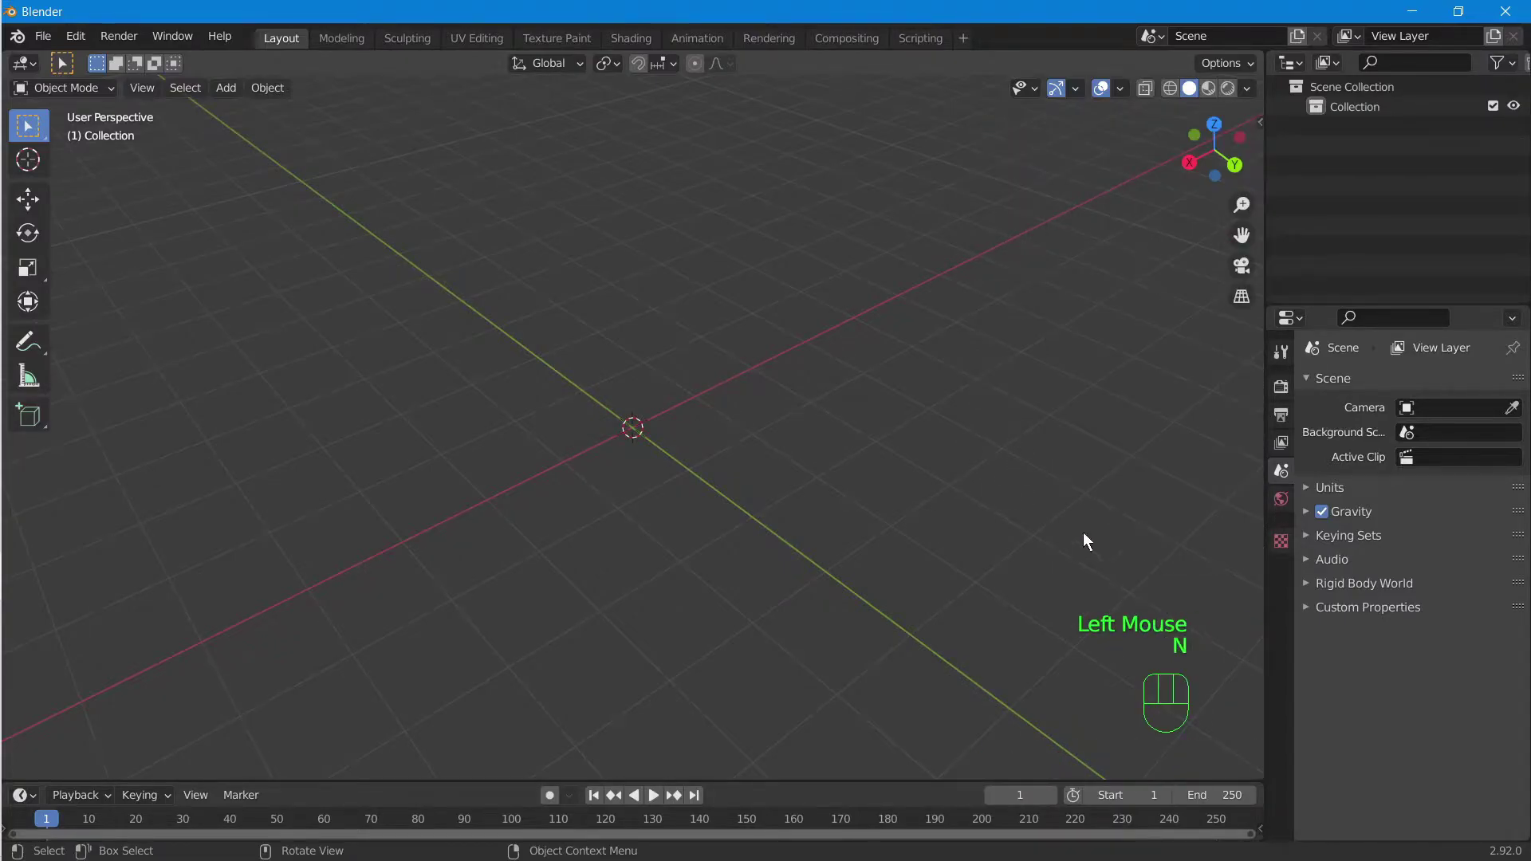
{"action": "left_click", "coordinate": [986, 436]}
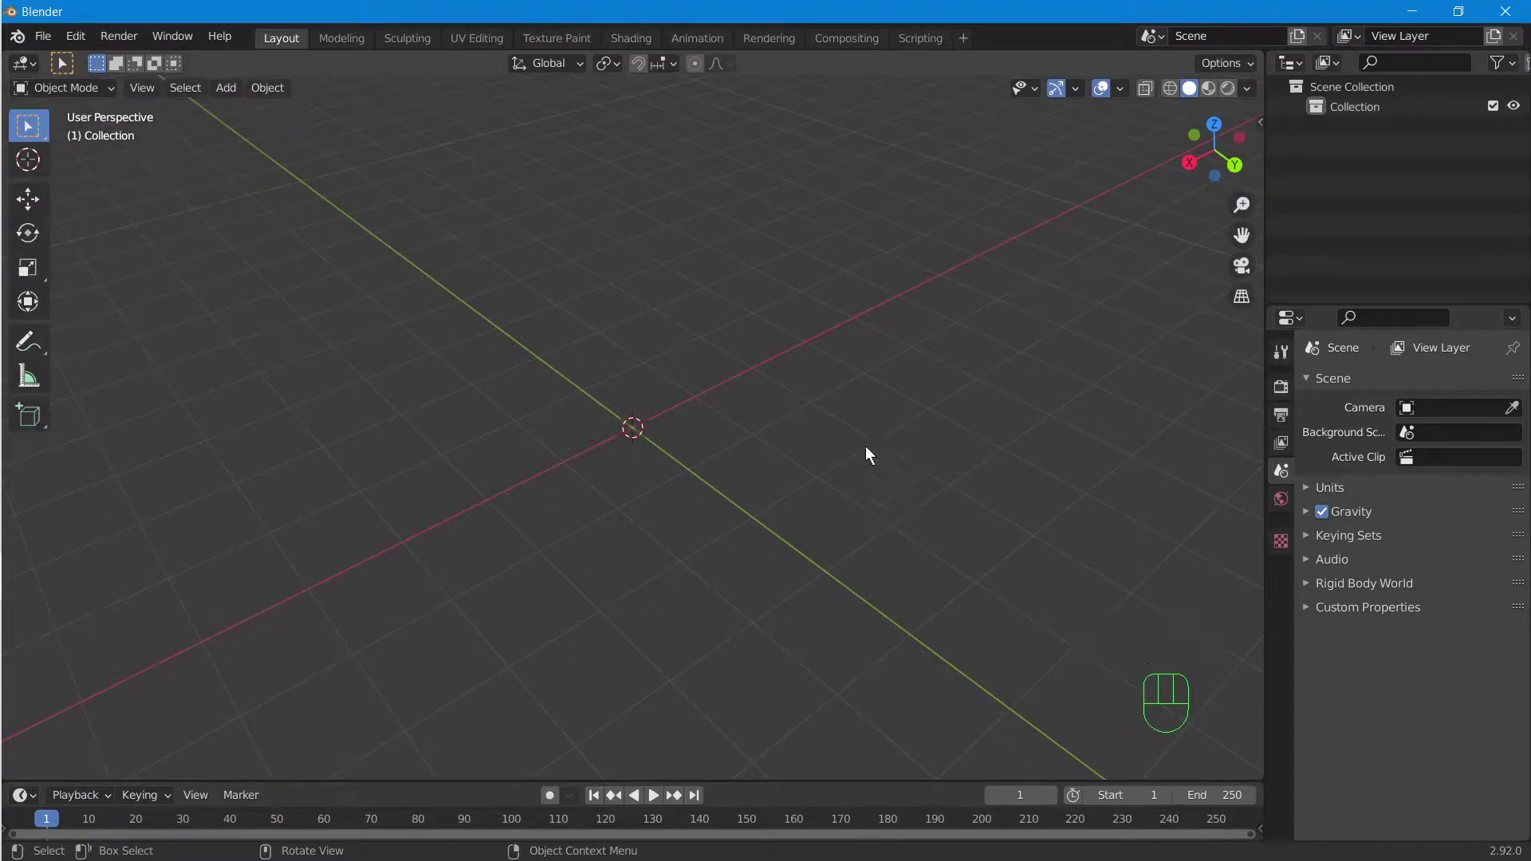
- Add a UV sphere mesh at the world origin and expand its creation settings
{"action": "scroll", "coordinate": [693, 425], "scroll_direction": "up", "scroll_amount": 2}
{"action": "scroll", "coordinate": [823, 423], "scroll_direction": "down", "scroll_amount": 2}
{"action": "key", "text": "shift+a"}
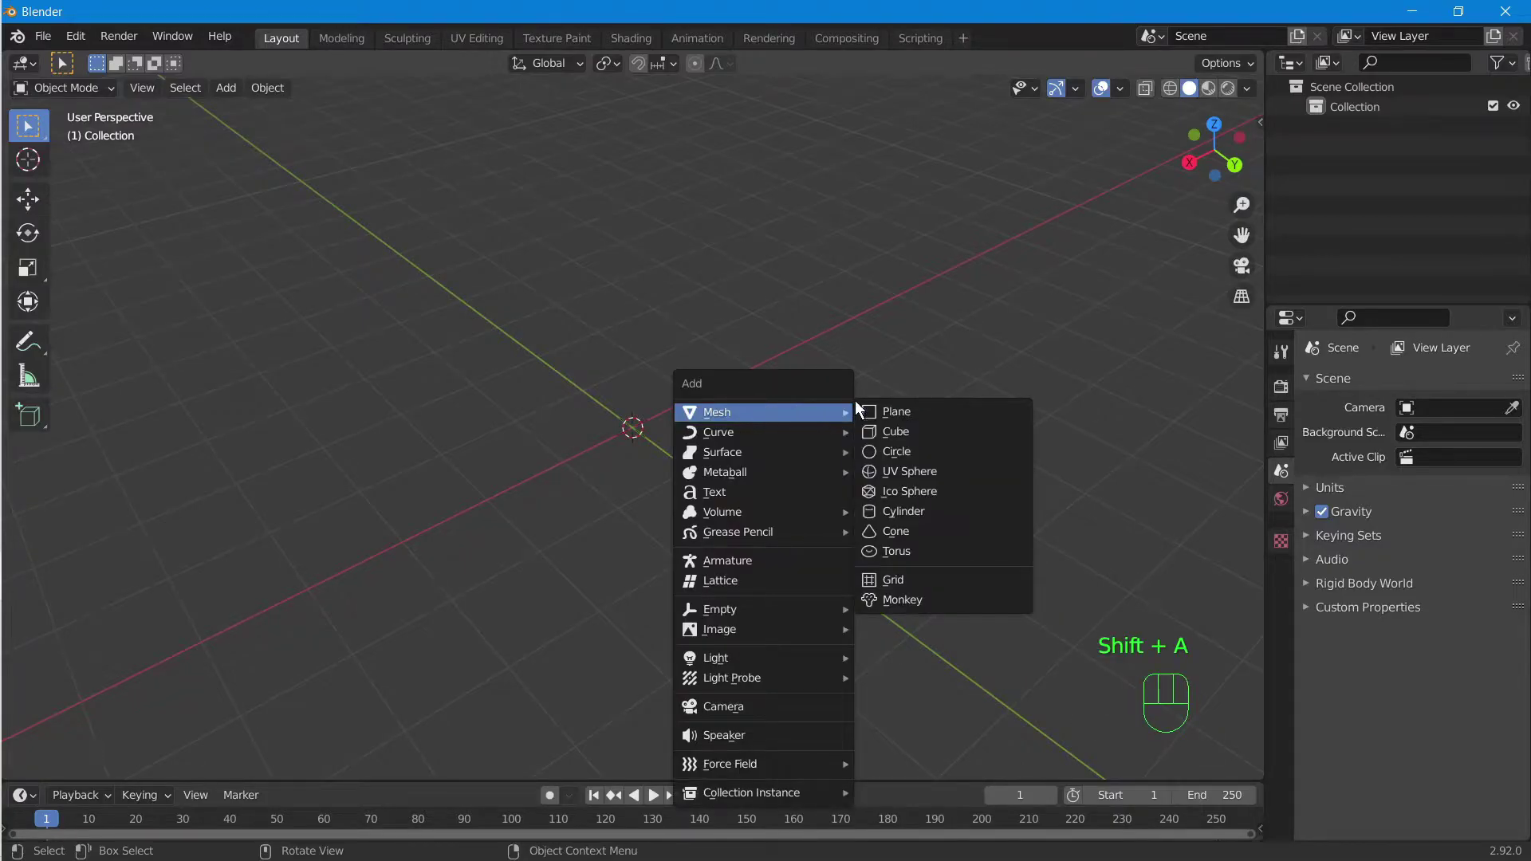
{"action": "left_click", "coordinate": [956, 471]}
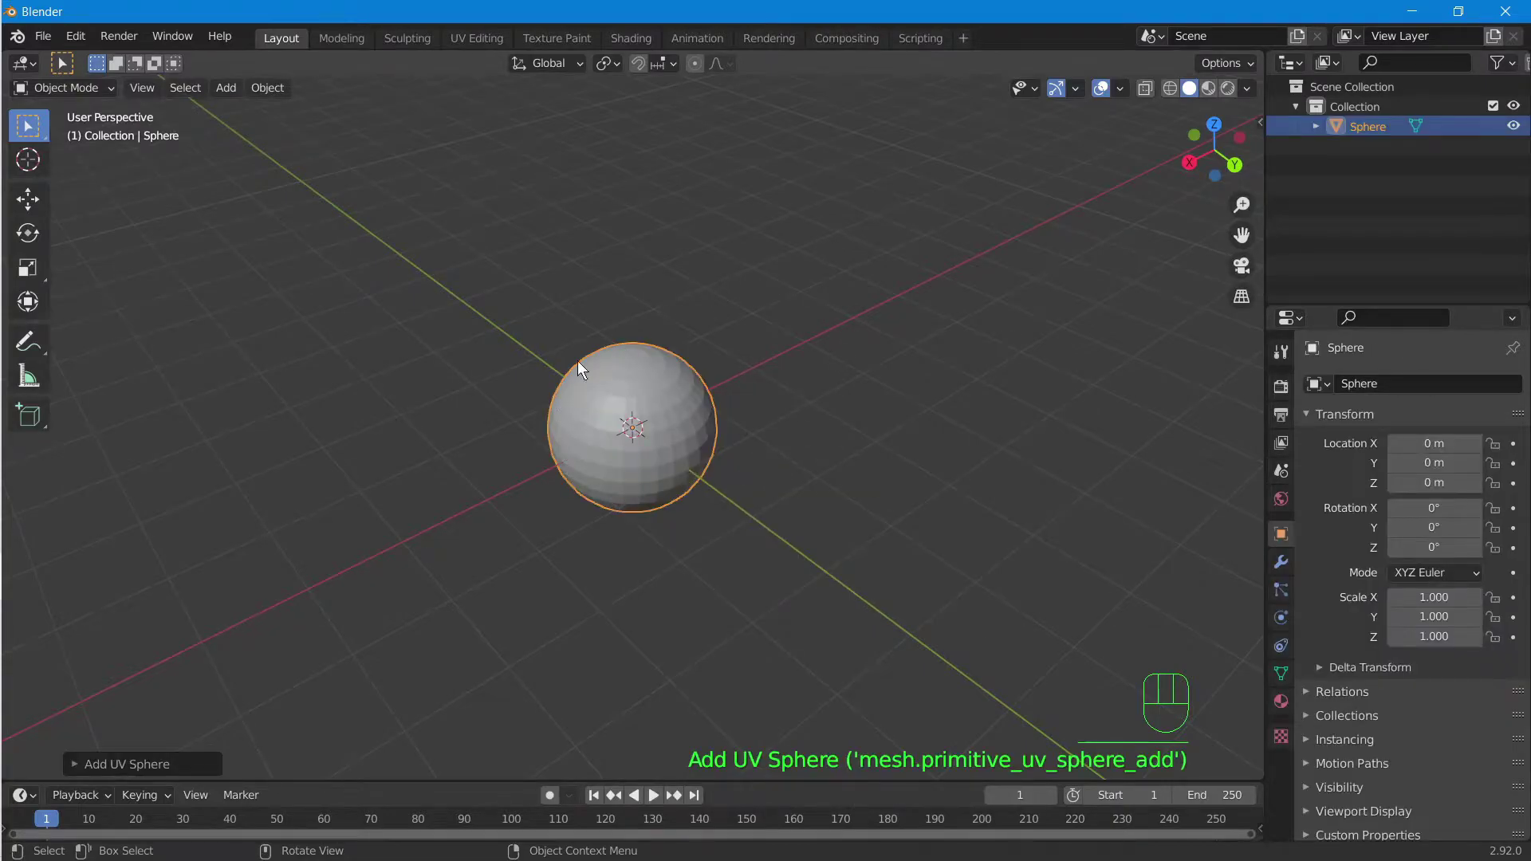
{"action": "left_click", "coordinate": [116, 762]}
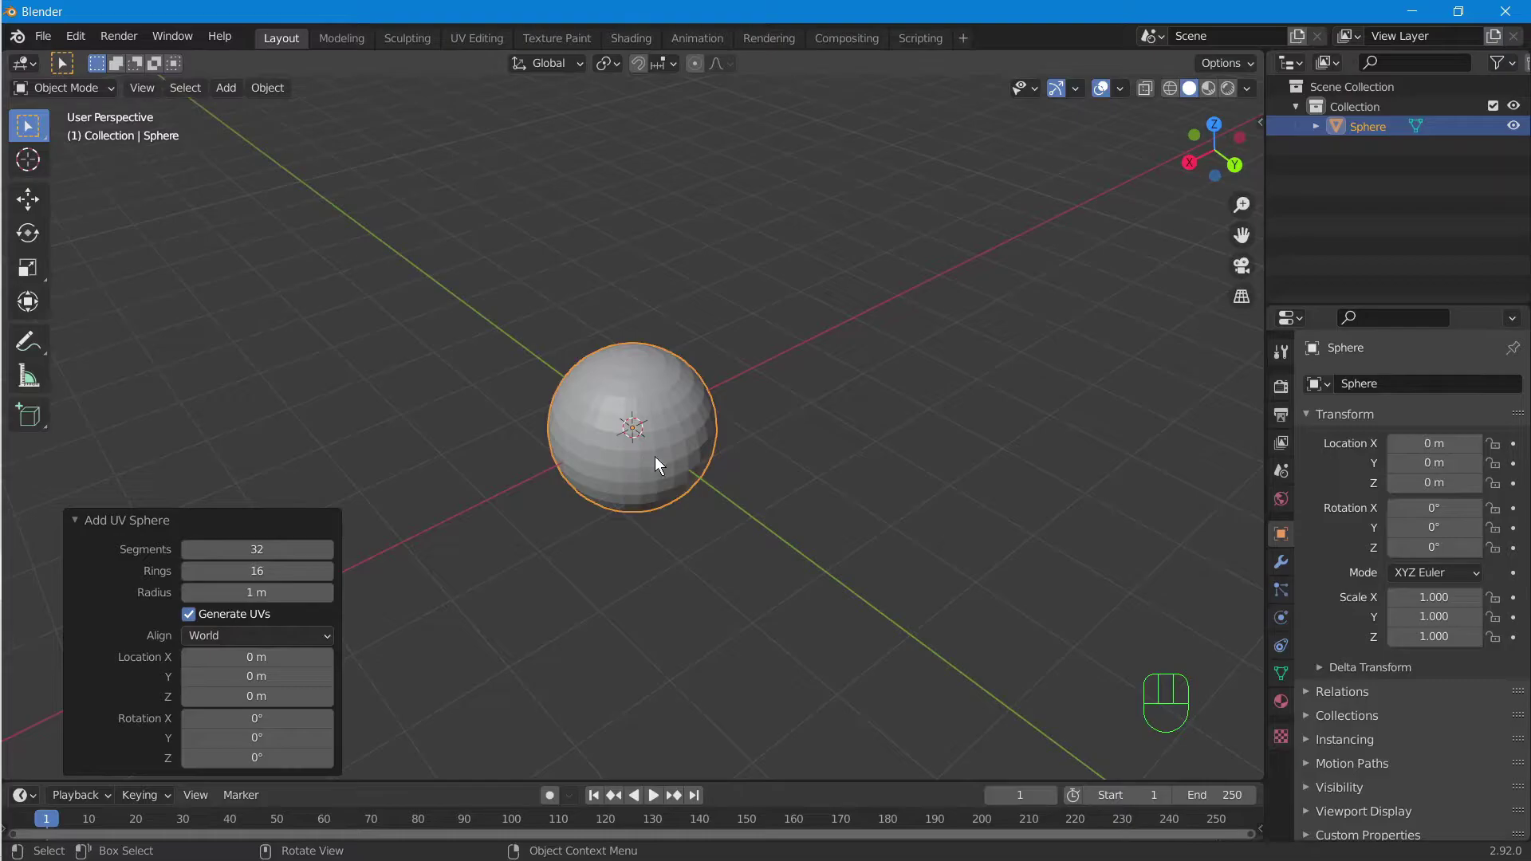
- Set the UV sphere's number of segments to 120
{"action": "scroll", "coordinate": [644, 457], "scroll_direction": "up", "scroll_amount": 3}
{"action": "scroll", "coordinate": [686, 463], "scroll_direction": "down", "scroll_amount": 1}
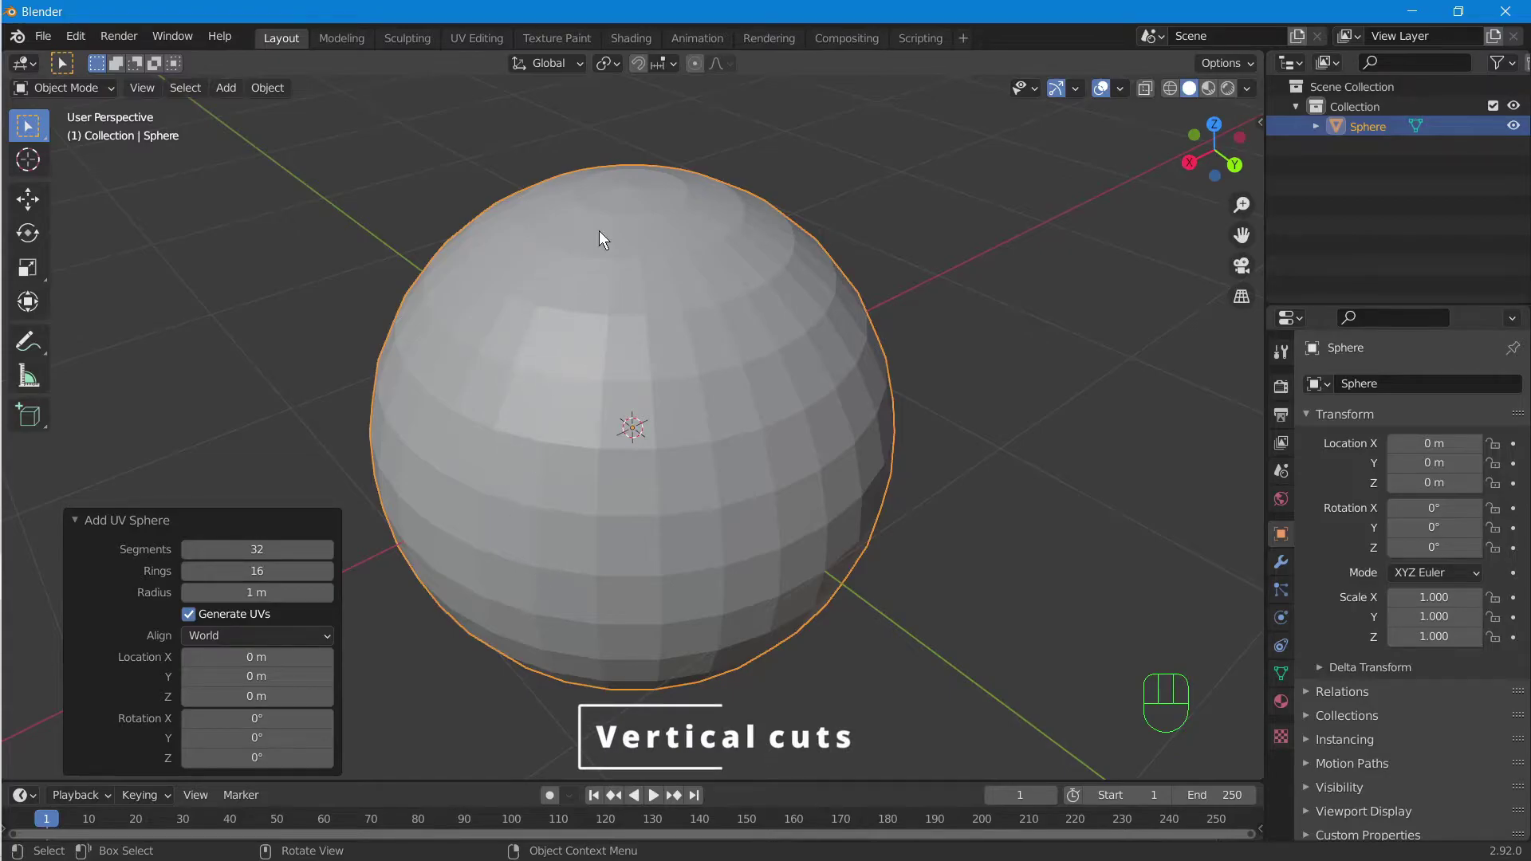
{"action": "middle_click_drag", "start_coordinate": [551, 585], "coordinate": [546, 423]}
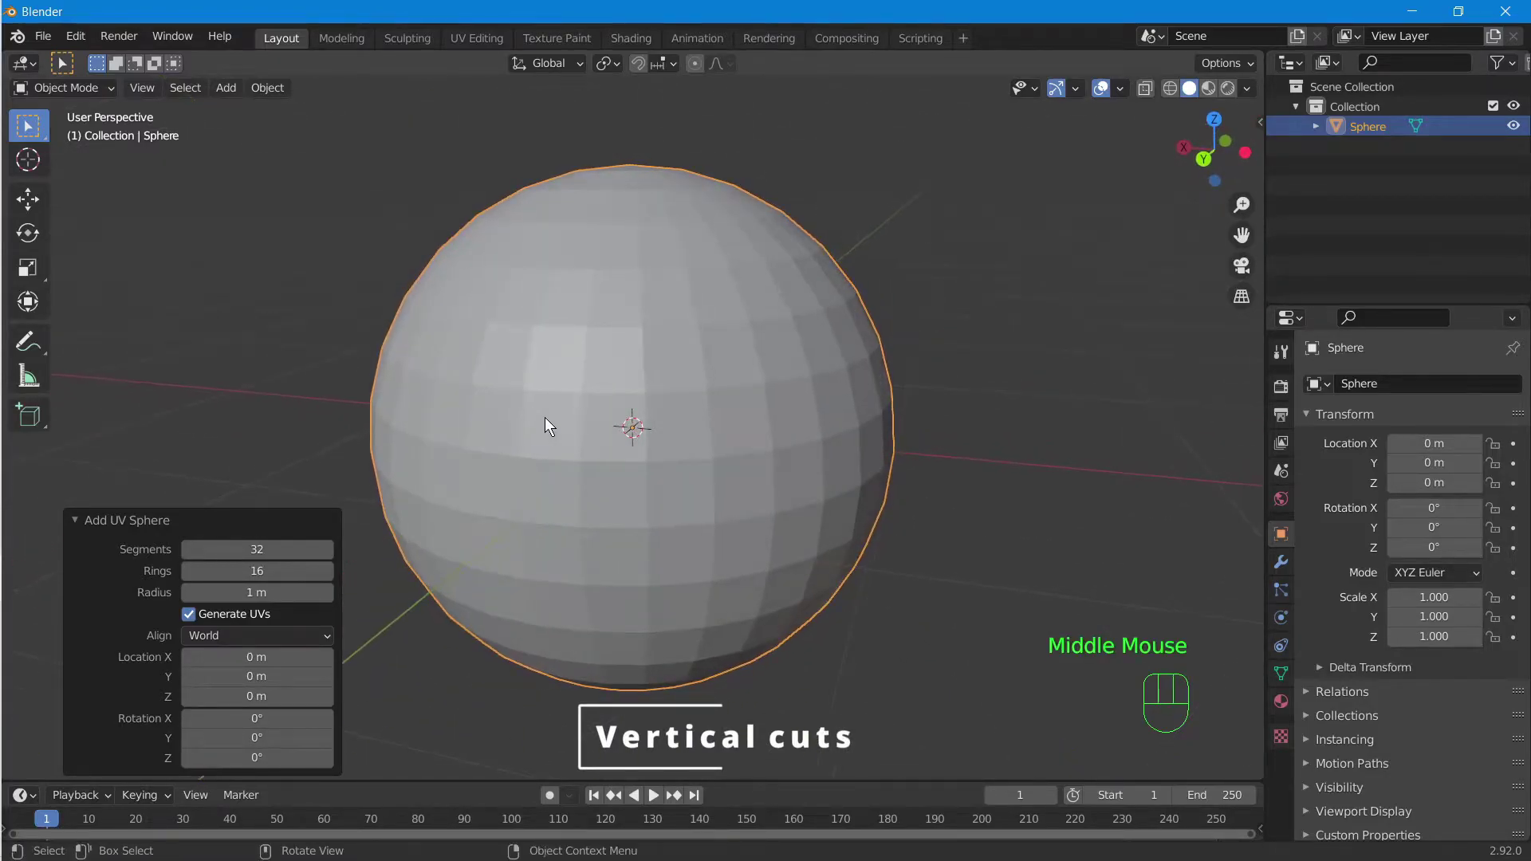
{"action": "left_click", "coordinate": [263, 548]}
{"action": "left_click_drag", "start_coordinate": [263, 548], "coordinate": [324, 555]}
{"action": "left_click", "coordinate": [323, 554]}
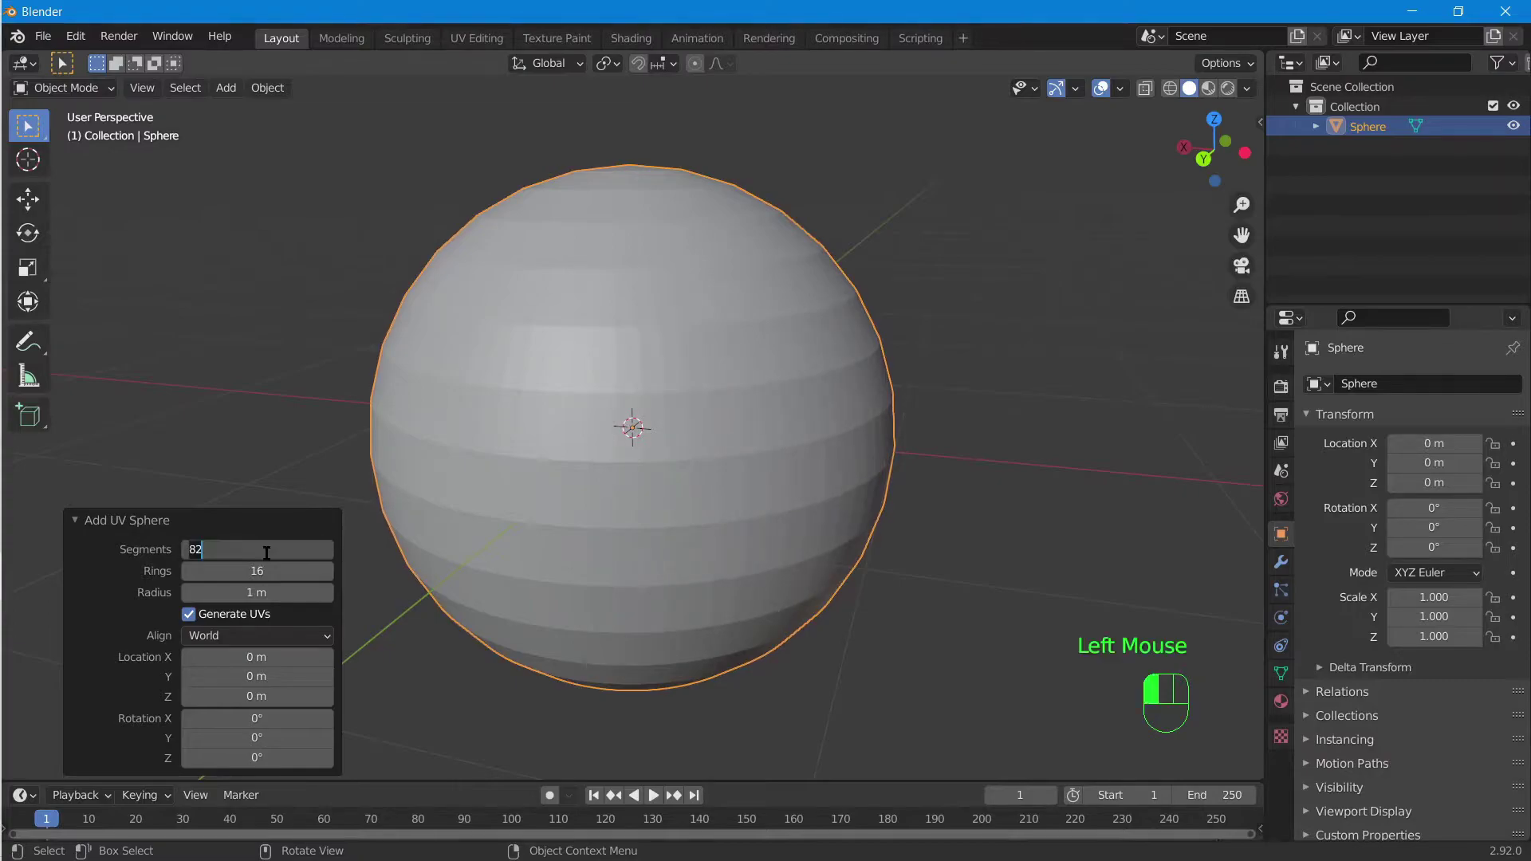
{"action": "type", "text": "120"}
{"action": "key", "text": "Return"}
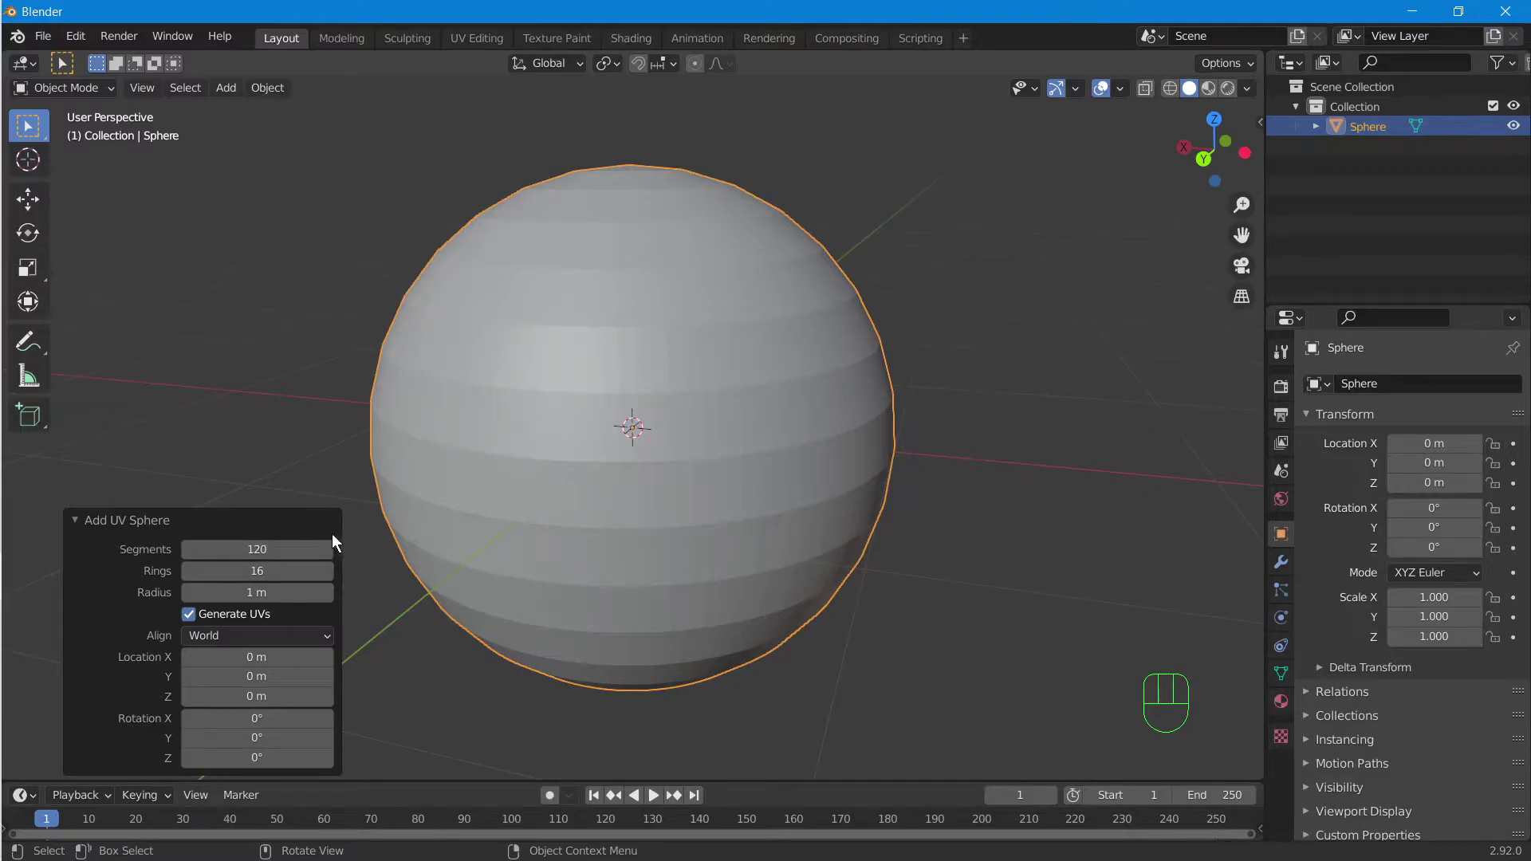
- Set the UV sphere's number of rings to 120
{"action": "left_click", "coordinate": [263, 570]}
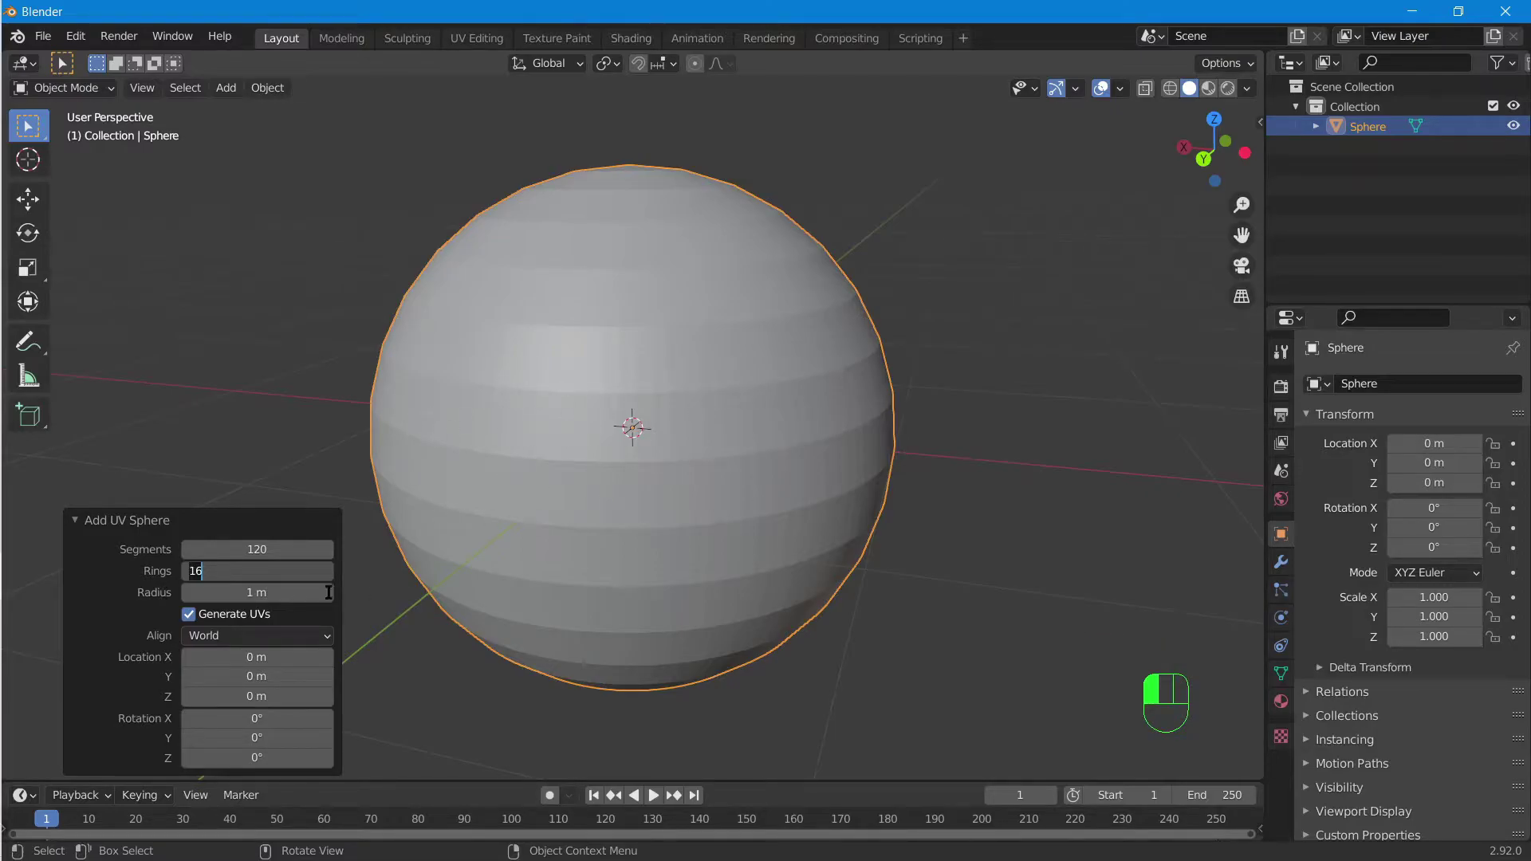
{"action": "type", "text": "120"}
{"action": "left_click", "coordinate": [220, 579]}
{"action": "scroll", "coordinate": [756, 381], "scroll_direction": "up", "scroll_amount": 2}
{"action": "scroll", "coordinate": [779, 379], "scroll_direction": "down", "scroll_amount": 2}
{"action": "middle_click_drag", "start_coordinate": [779, 382], "coordinate": [741, 355]}
{"action": "scroll", "coordinate": [746, 377], "scroll_direction": "down", "scroll_amount": 3}
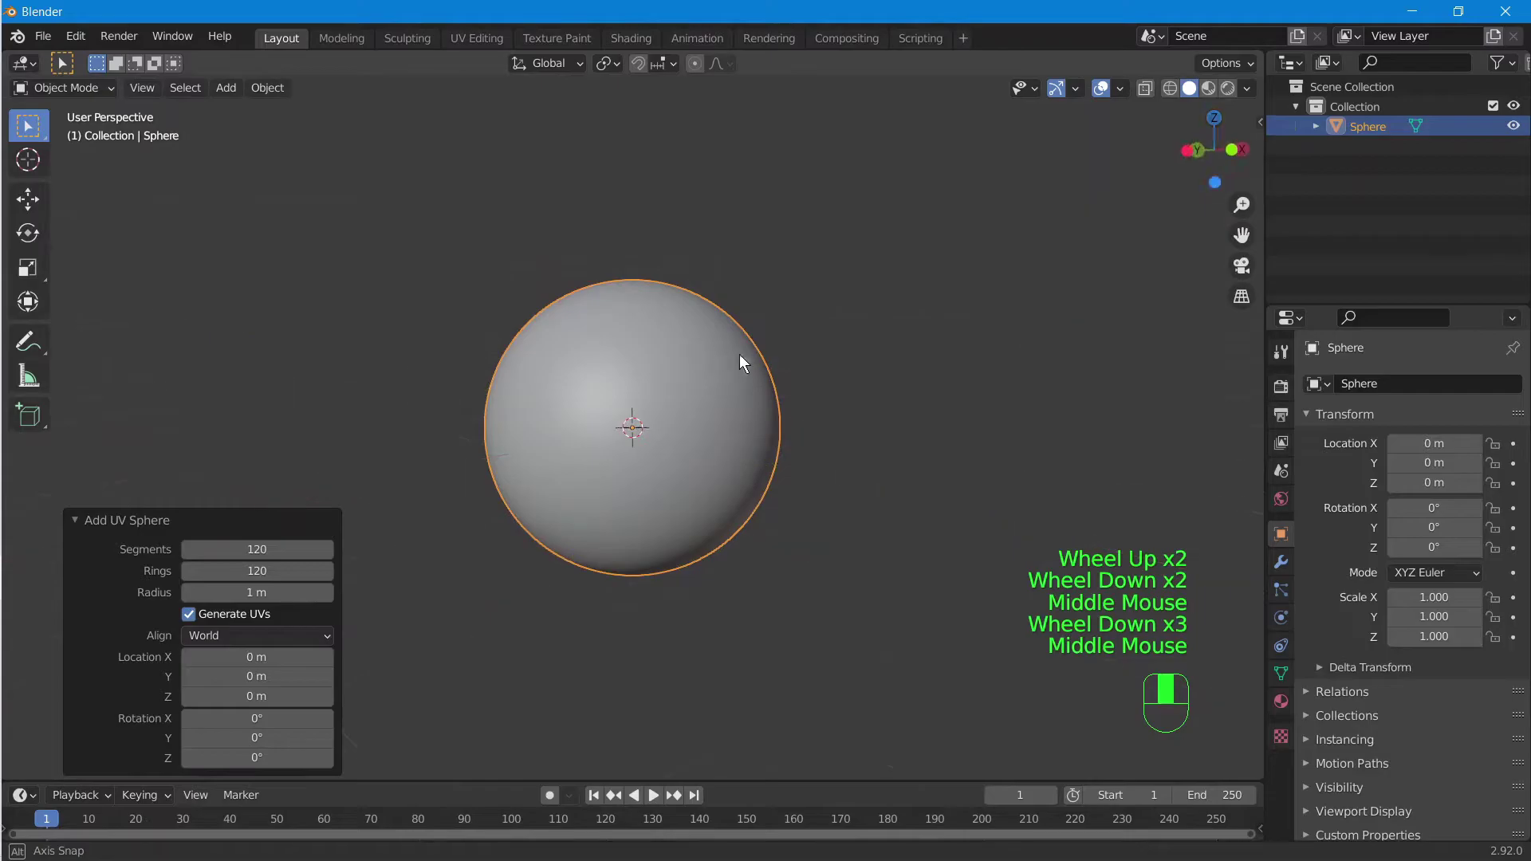
- Select the sphere and add a Remesh modifier to it
{"action": "left_click", "coordinate": [811, 448]}
{"action": "left_click", "coordinate": [660, 426]}
{"action": "scroll", "coordinate": [843, 439], "scroll_direction": "up", "scroll_amount": 3}
{"action": "scroll", "coordinate": [843, 439], "scroll_direction": "down", "scroll_amount": 2}
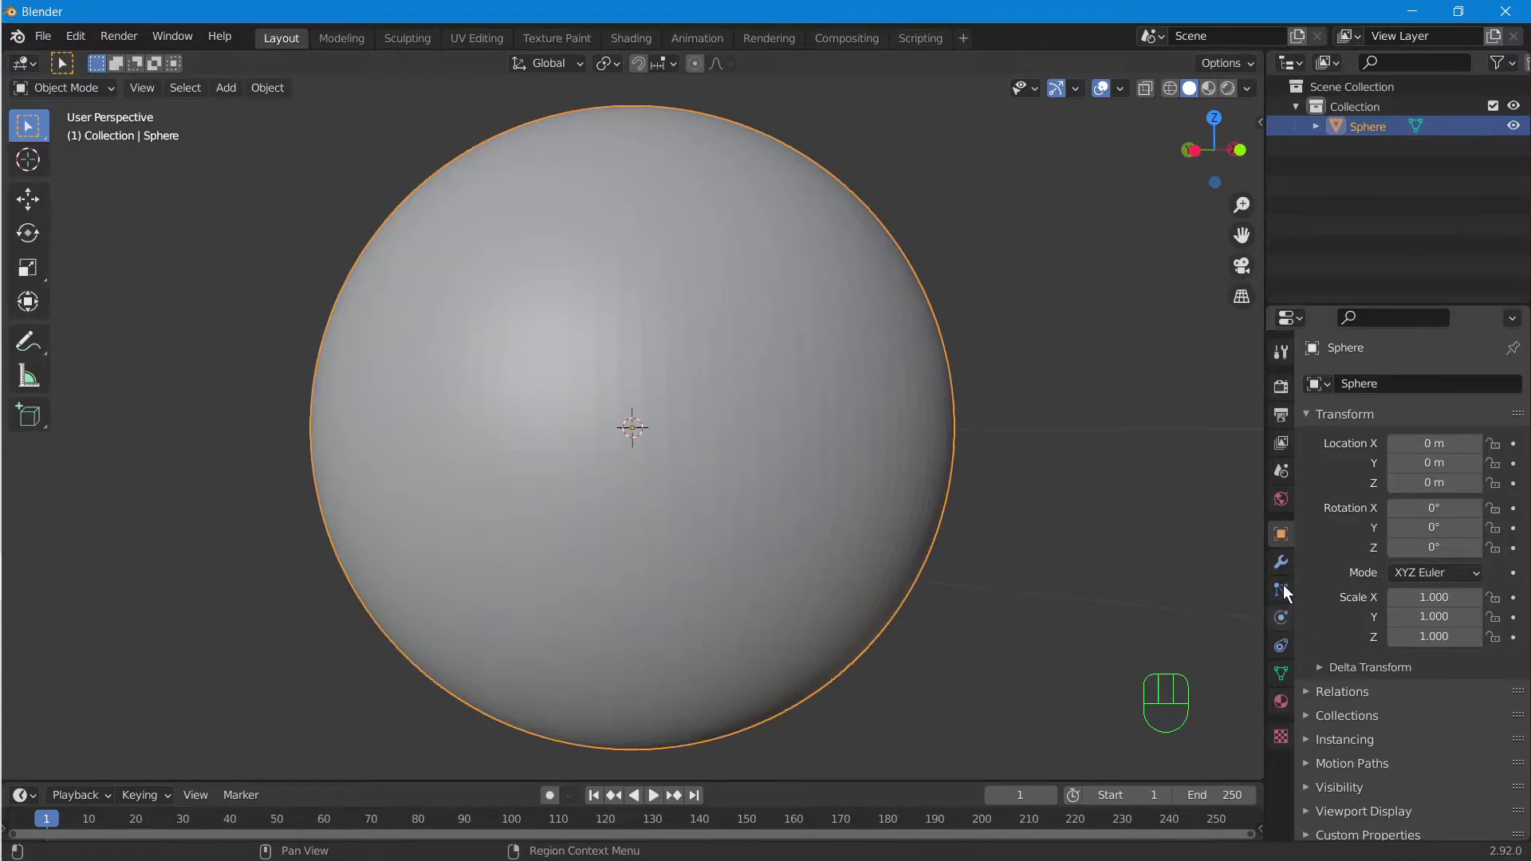
{"action": "left_click", "coordinate": [1281, 564]}
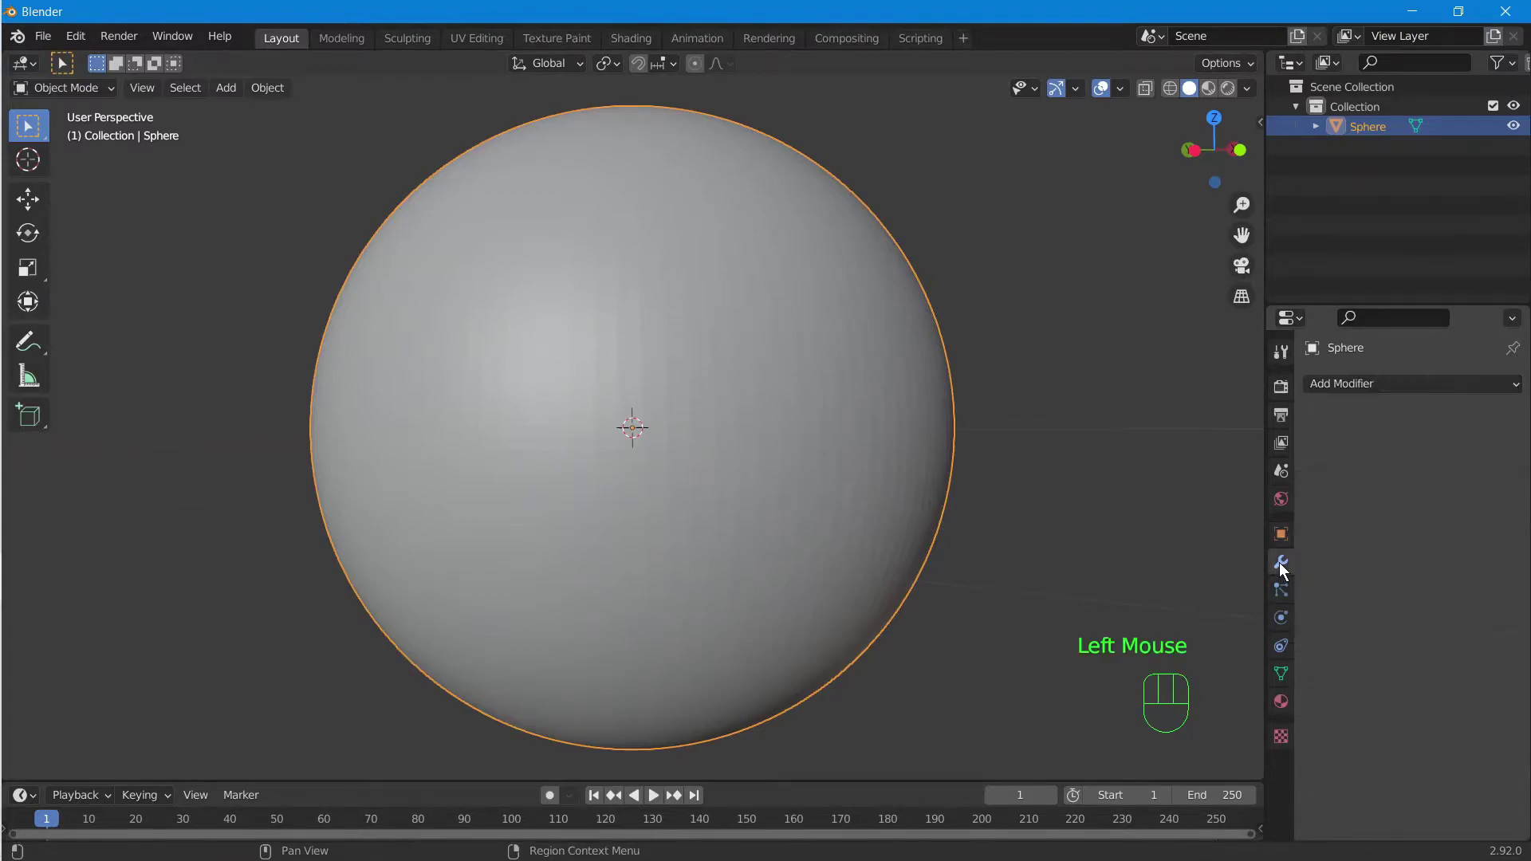
{"action": "left_click", "coordinate": [1363, 383]}
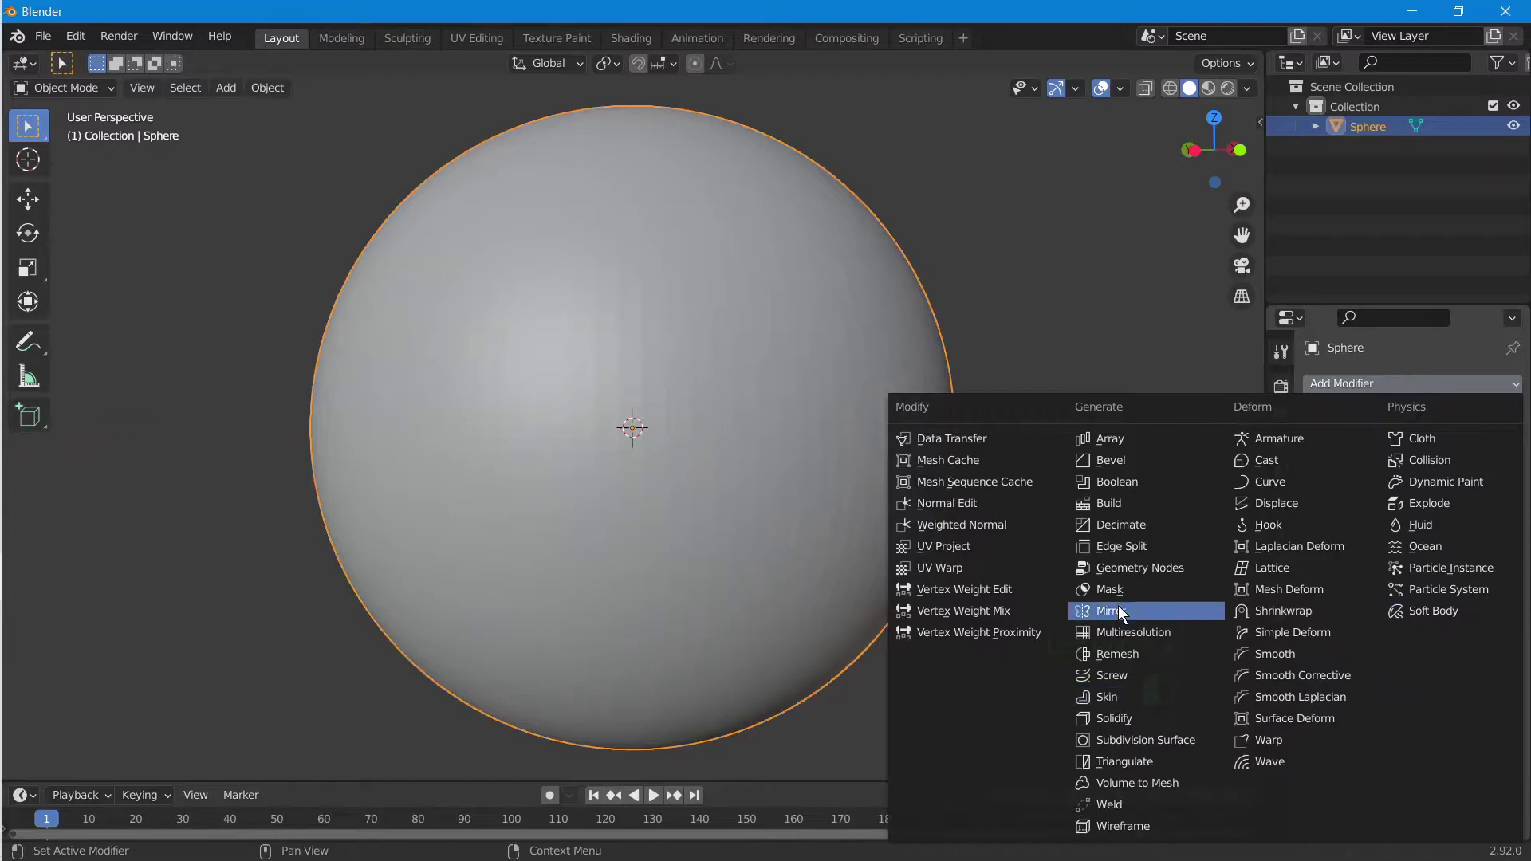
{"action": "left_click", "coordinate": [1111, 655]}
{"action": "scroll", "coordinate": [845, 490], "scroll_direction": "down", "scroll_amount": 1}
{"action": "middle_click_drag", "start_coordinate": [857, 499], "coordinate": [758, 539]}
{"action": "scroll", "coordinate": [668, 478], "scroll_direction": "up", "scroll_amount": 2}
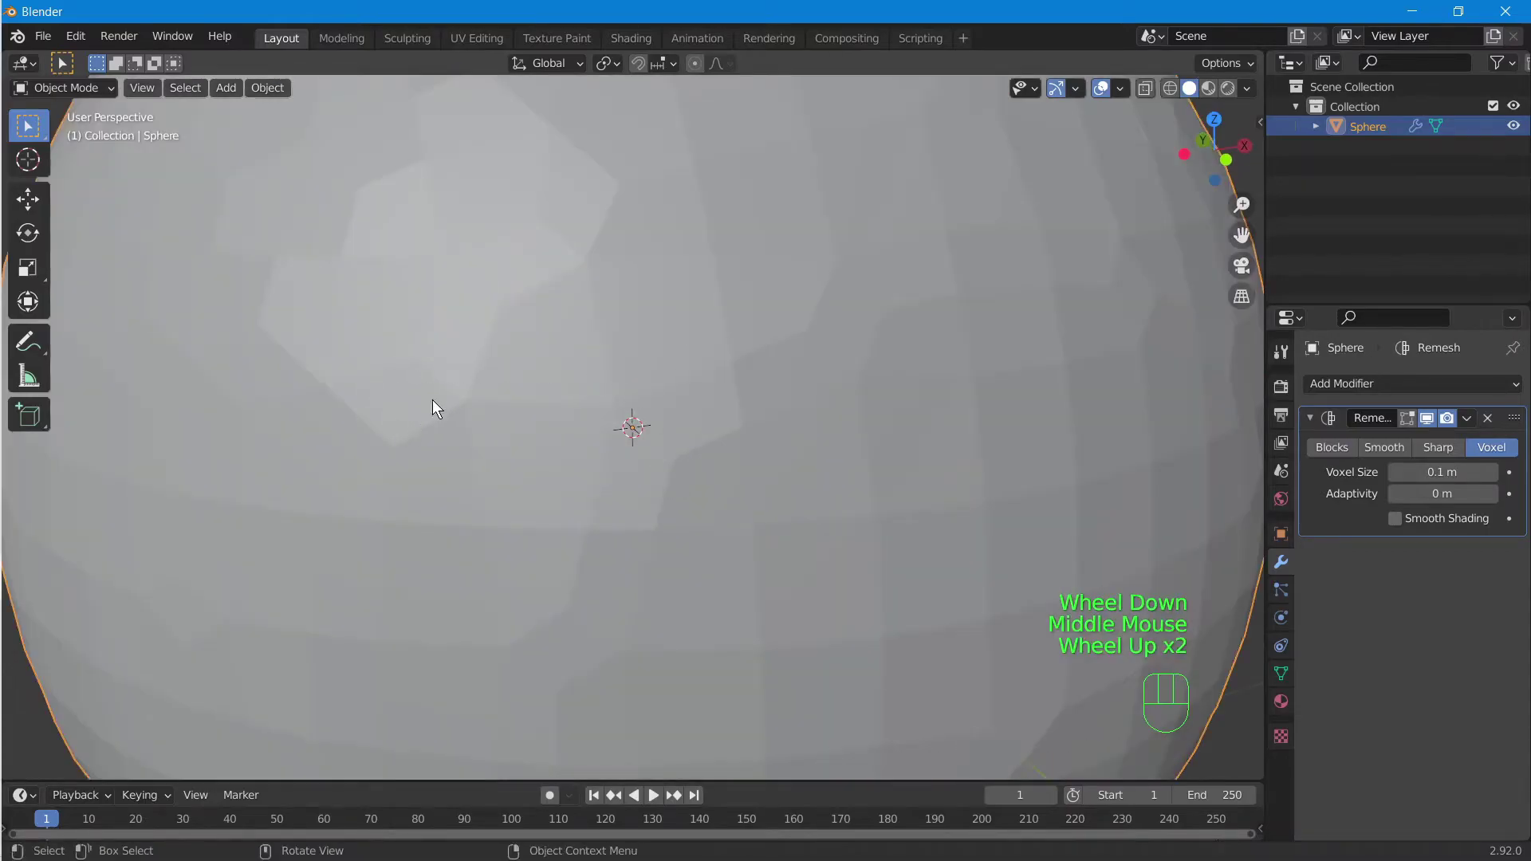
{"action": "scroll", "coordinate": [956, 454], "scroll_direction": "down", "scroll_amount": 1}
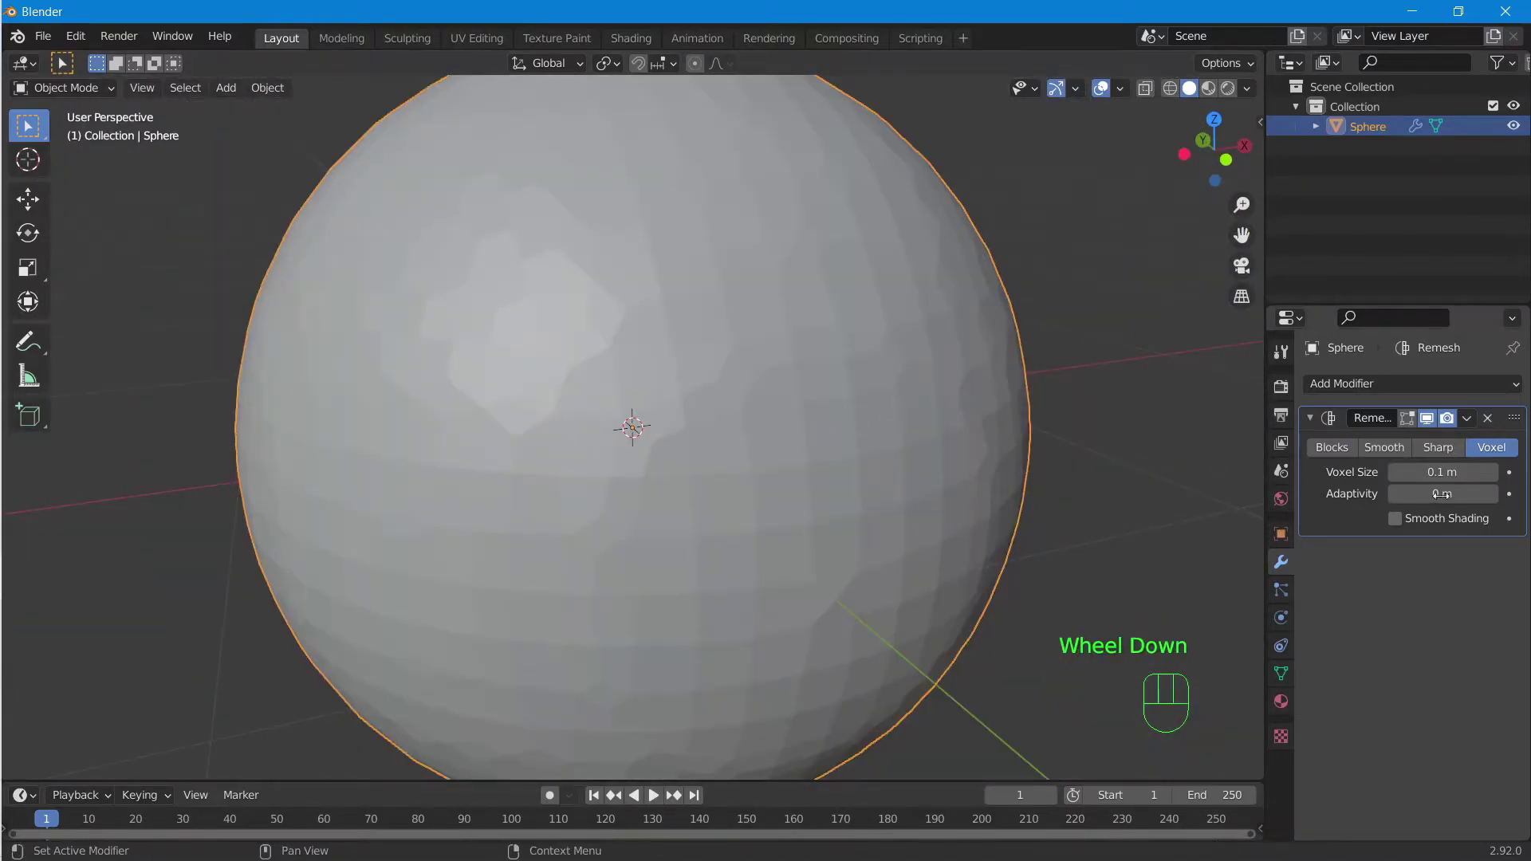
- Switch the Remesh modifier to Smooth mode and set its octree depth to 7
{"action": "left_click", "coordinate": [1443, 449]}
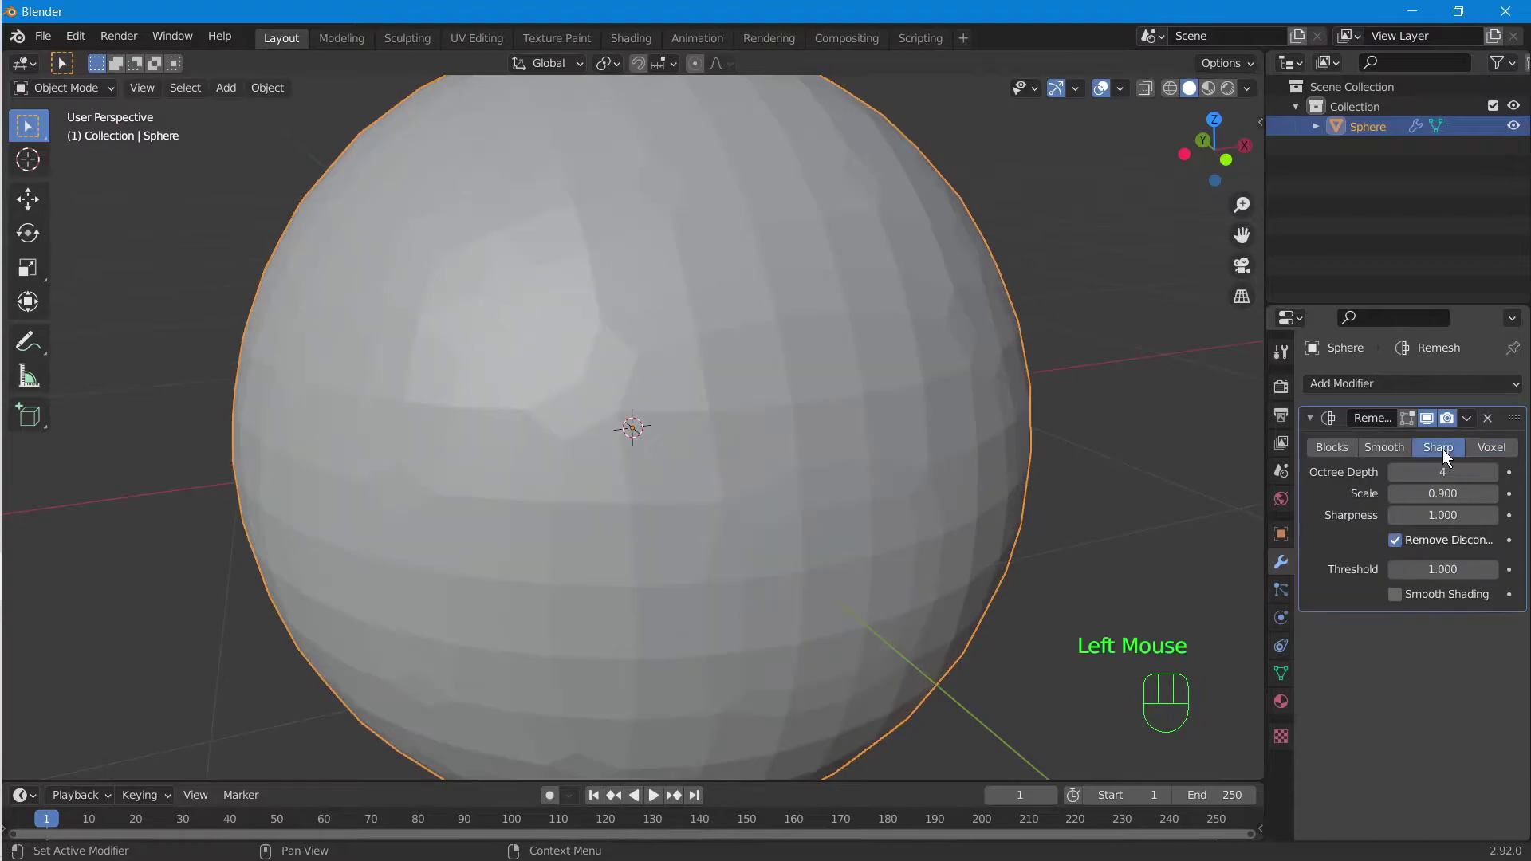
{"action": "left_click", "coordinate": [1374, 448]}
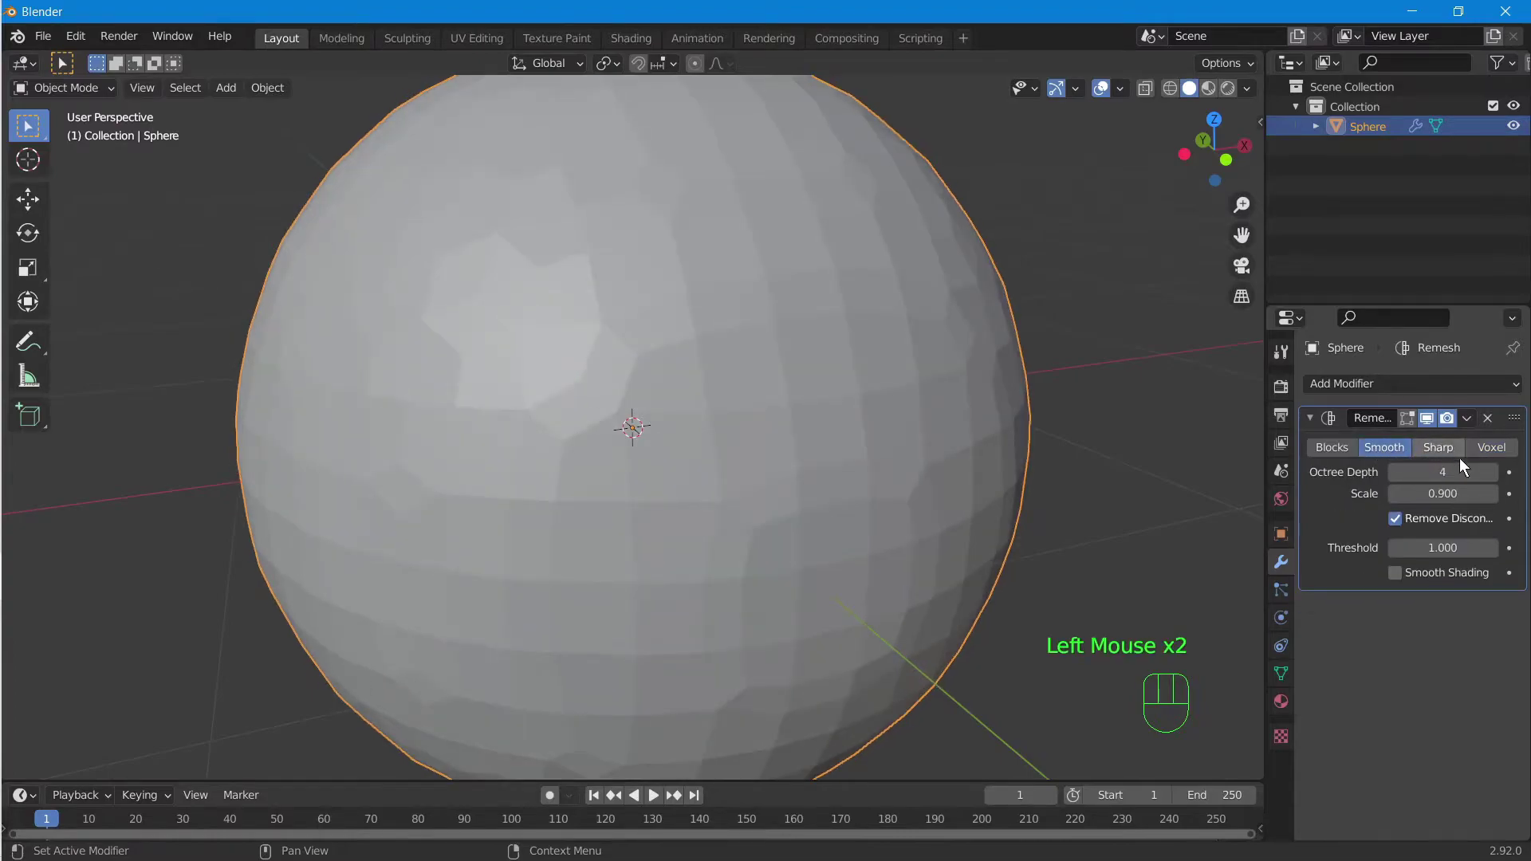
{"action": "left_click", "coordinate": [1490, 475]}
{"action": "left_click", "coordinate": [1490, 475]}
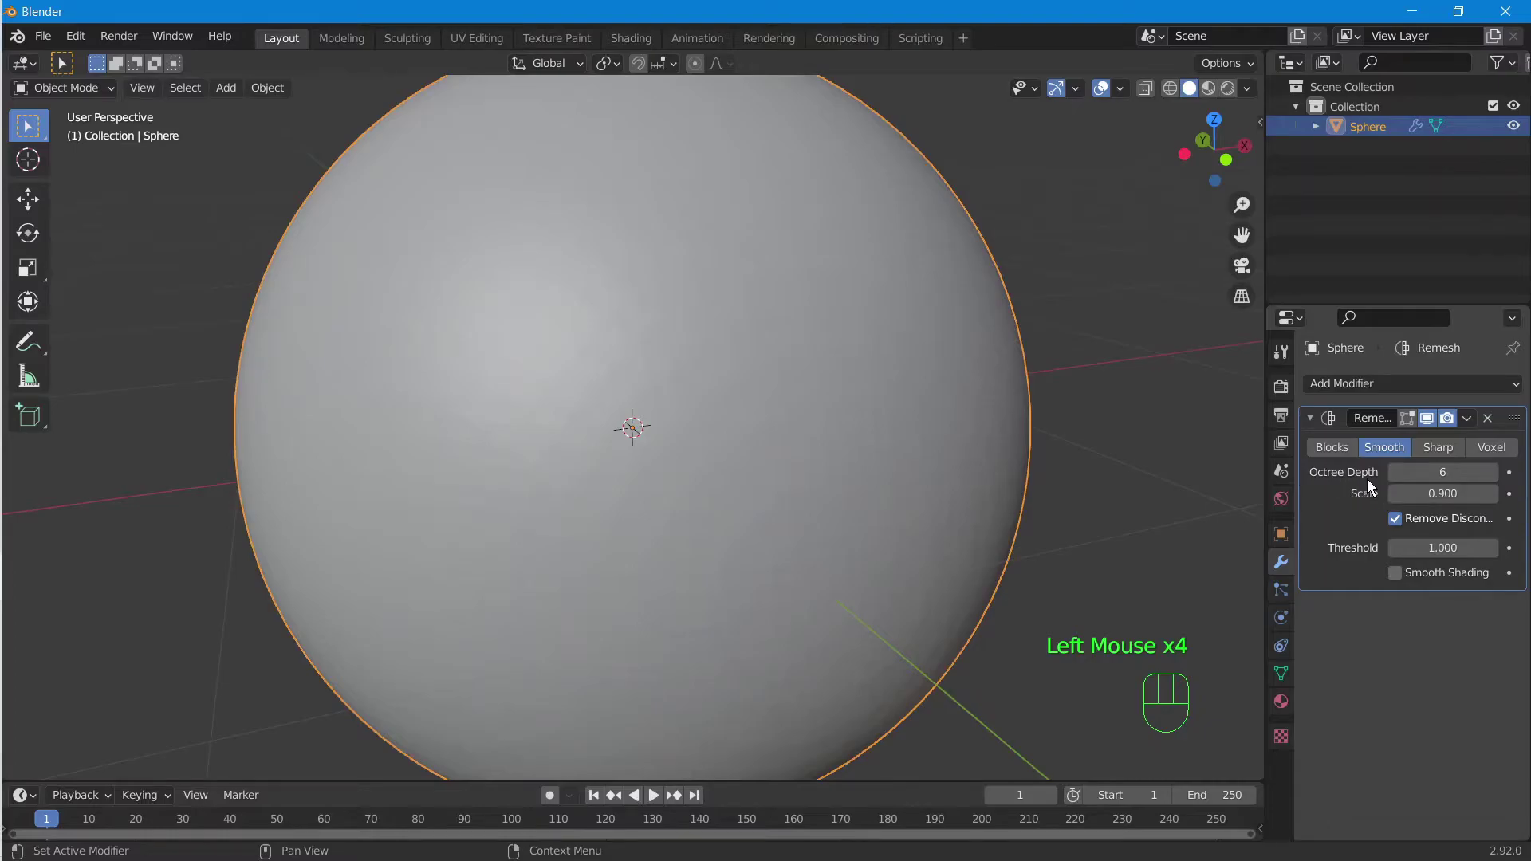
{"action": "left_click", "coordinate": [1492, 478]}
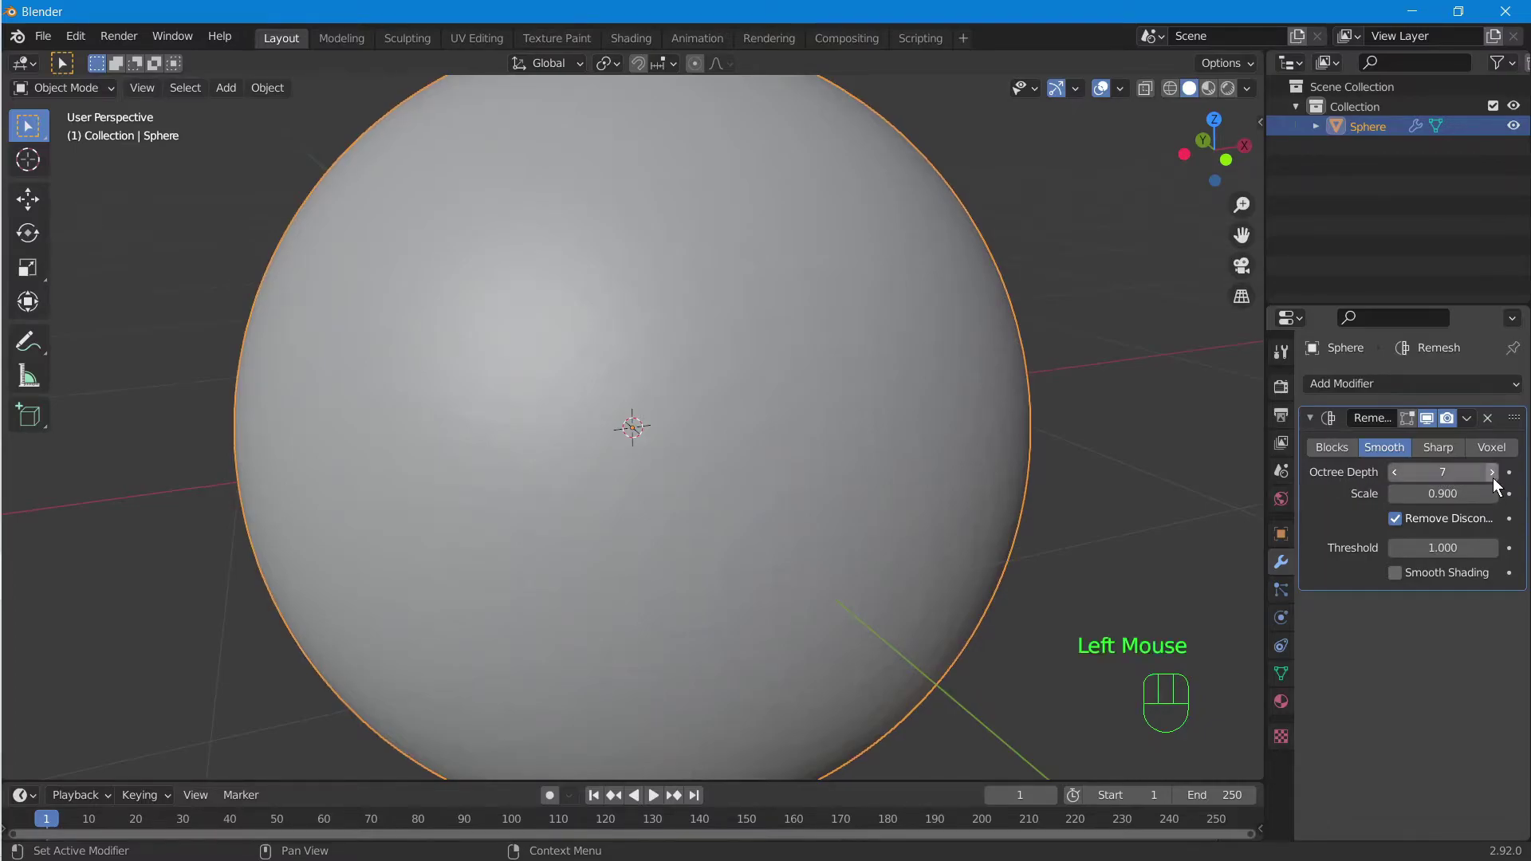
- Examine the remeshed sphere's surface smoothness from several angles and distances
{"action": "scroll", "coordinate": [962, 496], "scroll_direction": "down", "scroll_amount": 2}
{"action": "middle_click_drag", "start_coordinate": [962, 496], "coordinate": [686, 502]}
{"action": "scroll", "coordinate": [675, 540], "scroll_direction": "up", "scroll_amount": 3}
{"action": "scroll", "coordinate": [679, 536], "scroll_direction": "down", "scroll_amount": 3}
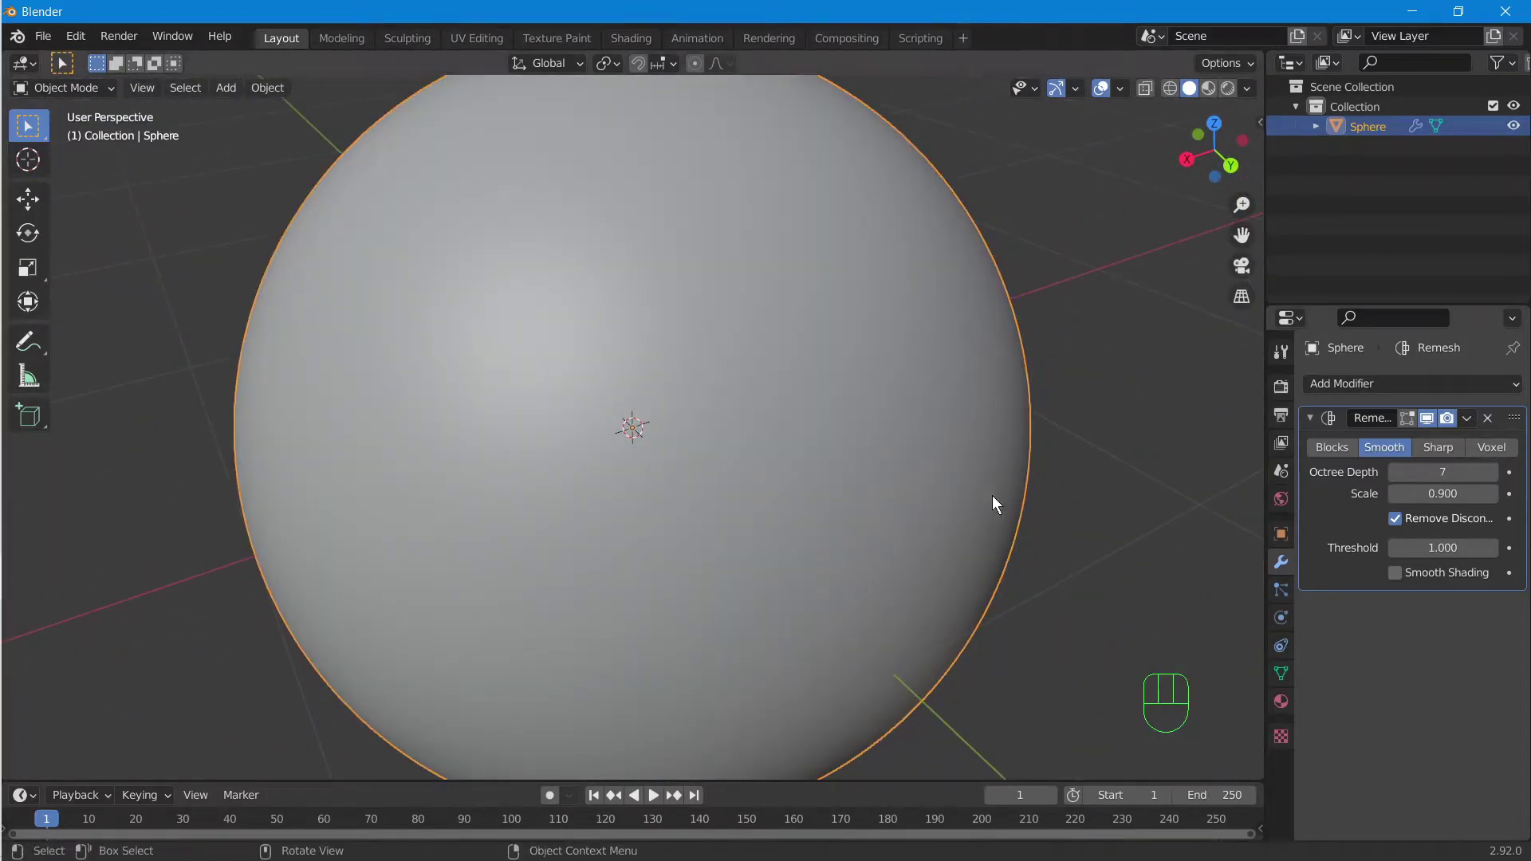
{"action": "scroll", "coordinate": [950, 496], "scroll_direction": "down", "scroll_amount": 2}
{"action": "middle_click_drag", "start_coordinate": [950, 495], "coordinate": [796, 528]}
{"action": "scroll", "coordinate": [801, 531], "scroll_direction": "up", "scroll_amount": 2}
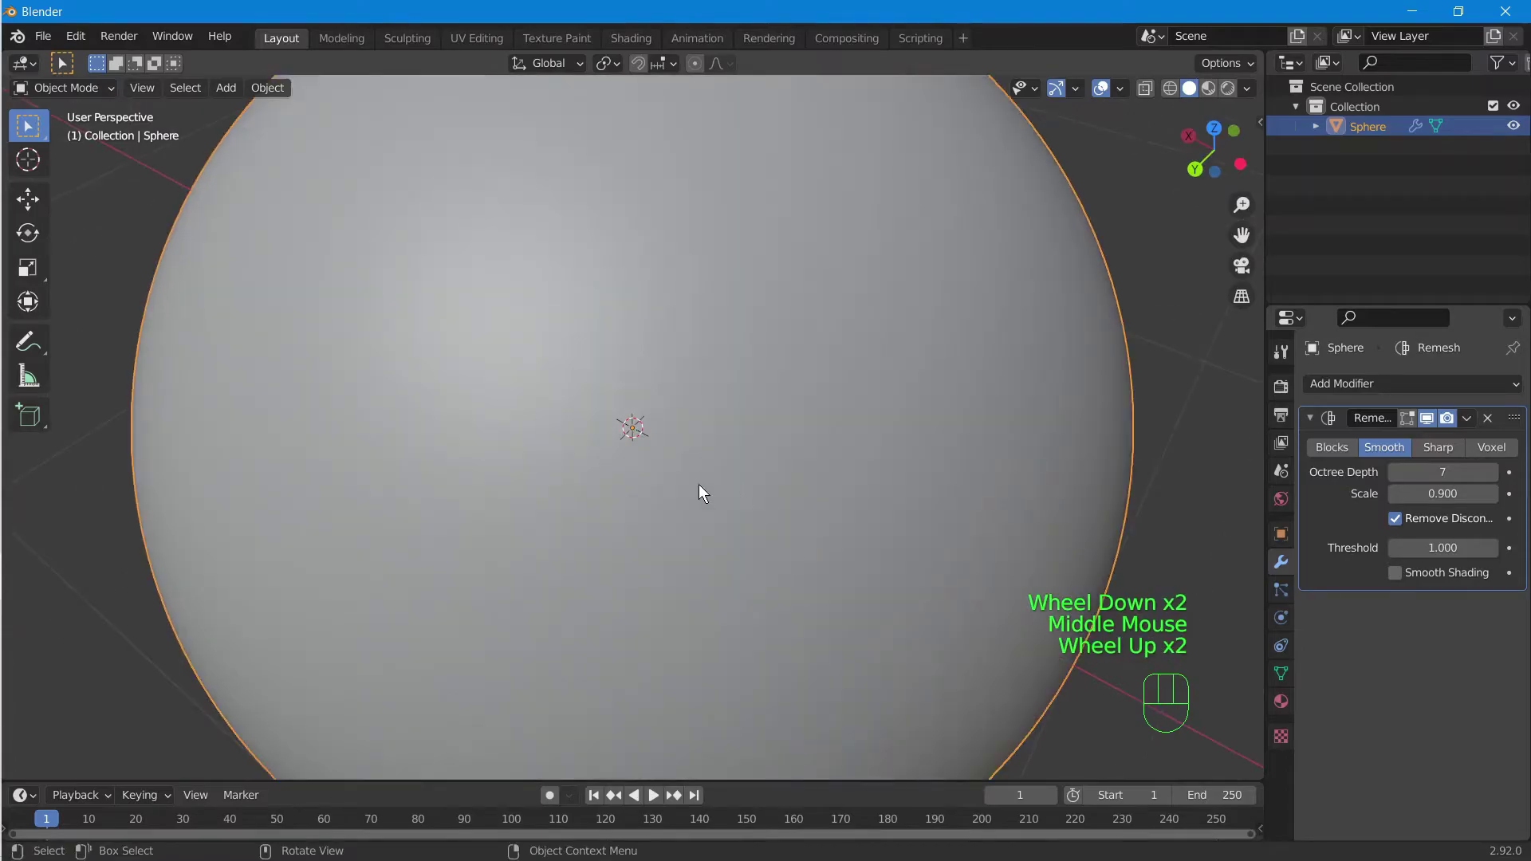
- Lower the Remesh modifier's octree depth to 6 and inspect the sphere's surface from several angles
{"action": "scroll", "coordinate": [606, 479], "scroll_direction": "down", "scroll_amount": 1}
{"action": "left_click", "coordinate": [1057, 346]}
{"action": "scroll", "coordinate": [885, 464], "scroll_direction": "down", "scroll_amount": 1}
{"action": "middle_click_drag", "start_coordinate": [853, 475], "coordinate": [660, 487]}
{"action": "scroll", "coordinate": [881, 401], "scroll_direction": "down", "scroll_amount": 2}
{"action": "scroll", "coordinate": [796, 378], "scroll_direction": "down", "scroll_amount": 1}
{"action": "scroll", "coordinate": [758, 489], "scroll_direction": "up", "scroll_amount": 2}
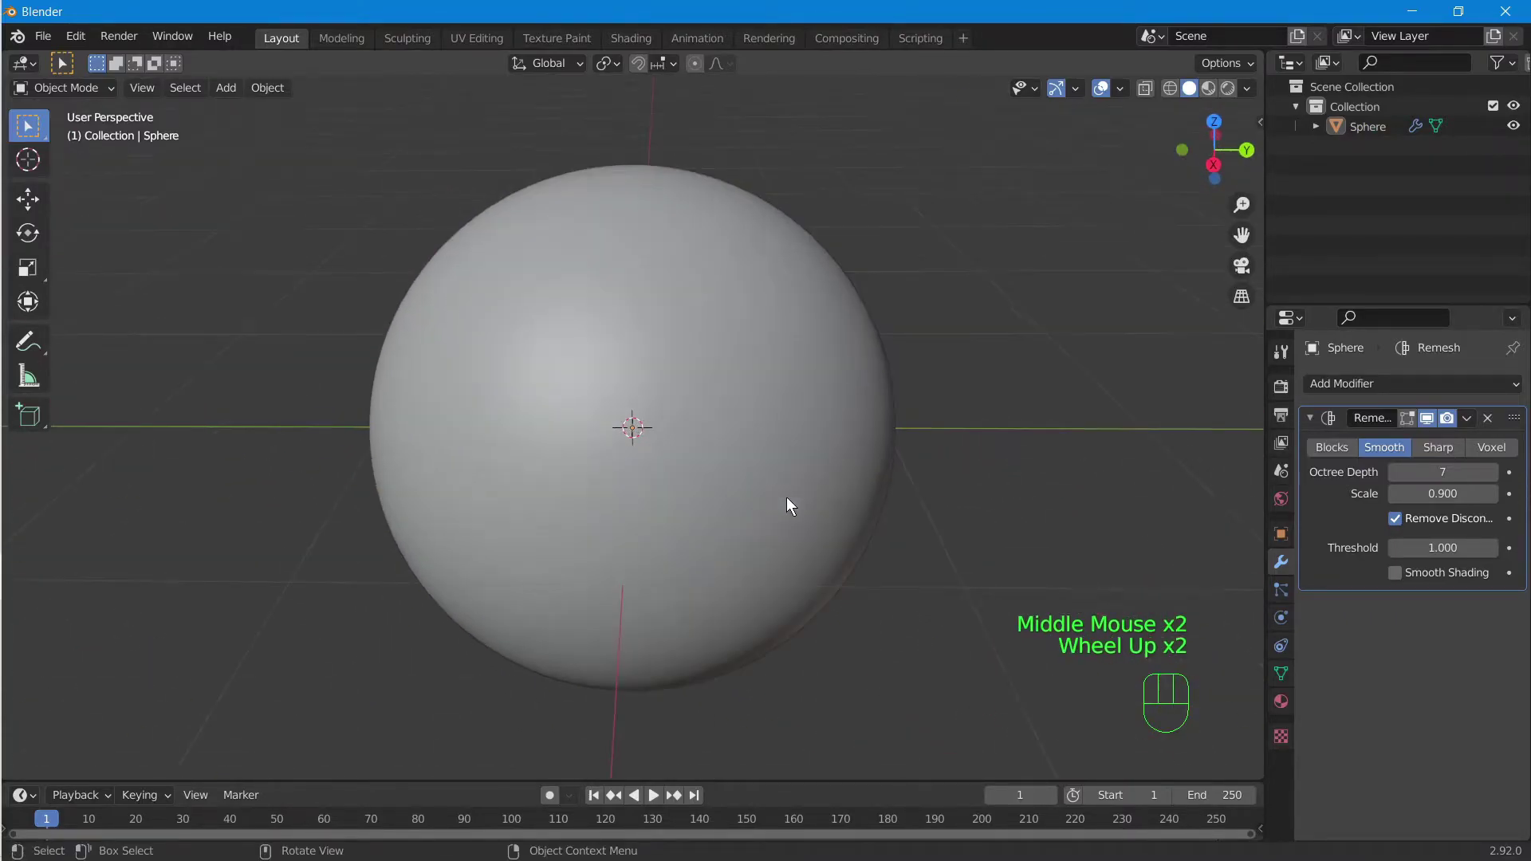
{"action": "left_click", "coordinate": [1400, 475]}
{"action": "scroll", "coordinate": [771, 501], "scroll_direction": "up", "scroll_amount": 2}
{"action": "scroll", "coordinate": [772, 501], "scroll_direction": "down", "scroll_amount": 2}
{"action": "middle_click_drag", "start_coordinate": [772, 502], "coordinate": [512, 577]}
{"action": "scroll", "coordinate": [559, 558], "scroll_direction": "down", "scroll_amount": 1}
{"action": "scroll", "coordinate": [610, 538], "scroll_direction": "down", "scroll_amount": 1}
{"action": "middle_click_drag", "start_coordinate": [608, 537], "coordinate": [587, 499]}
- Move the remeshed sphere along the global X axis by about -5.11 m and deselect it
{"action": "left_click", "coordinate": [588, 499]}
{"action": "scroll", "coordinate": [803, 501], "scroll_direction": "down", "scroll_amount": 2}
{"action": "middle_click_drag", "start_coordinate": [803, 495], "coordinate": [752, 515]}
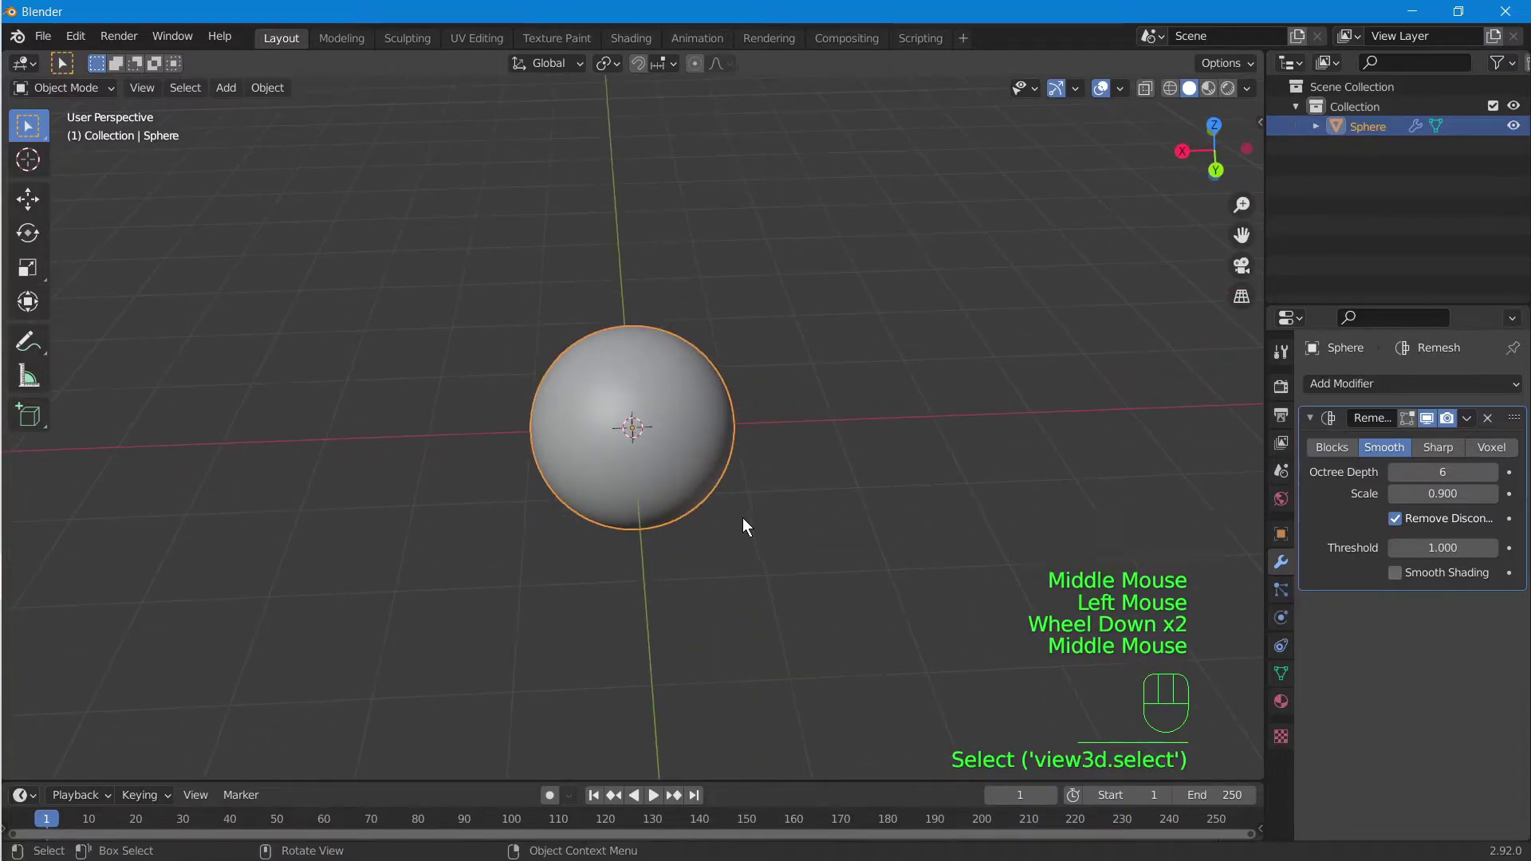
{"action": "middle_click_drag", "start_coordinate": [771, 498], "coordinate": [748, 503]}
{"action": "key", "text": "g"}
{"action": "key", "text": "x"}
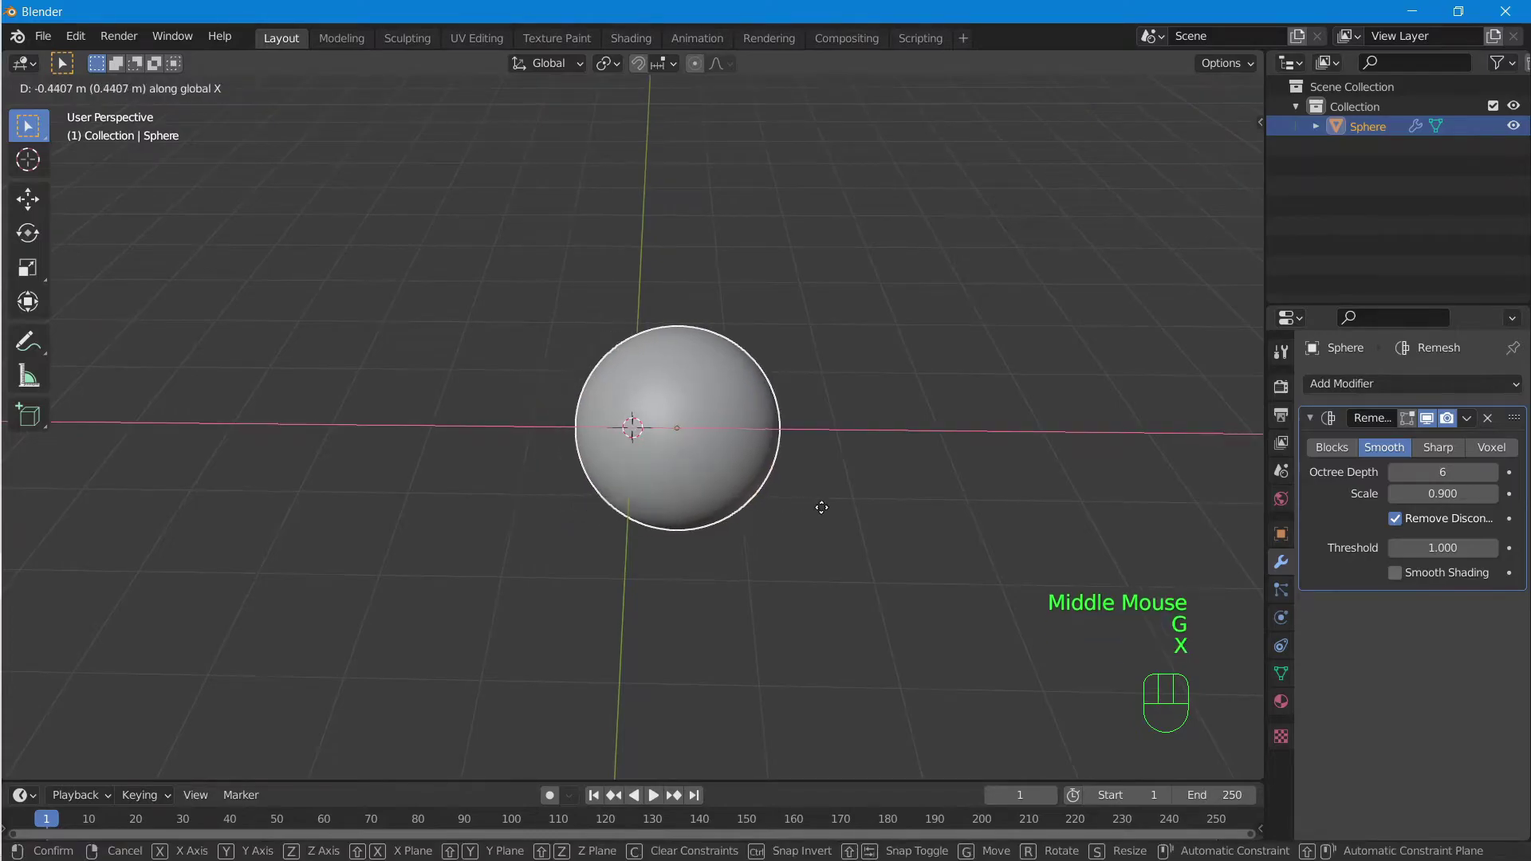
{"action": "left_click", "coordinate": [14, 494]}
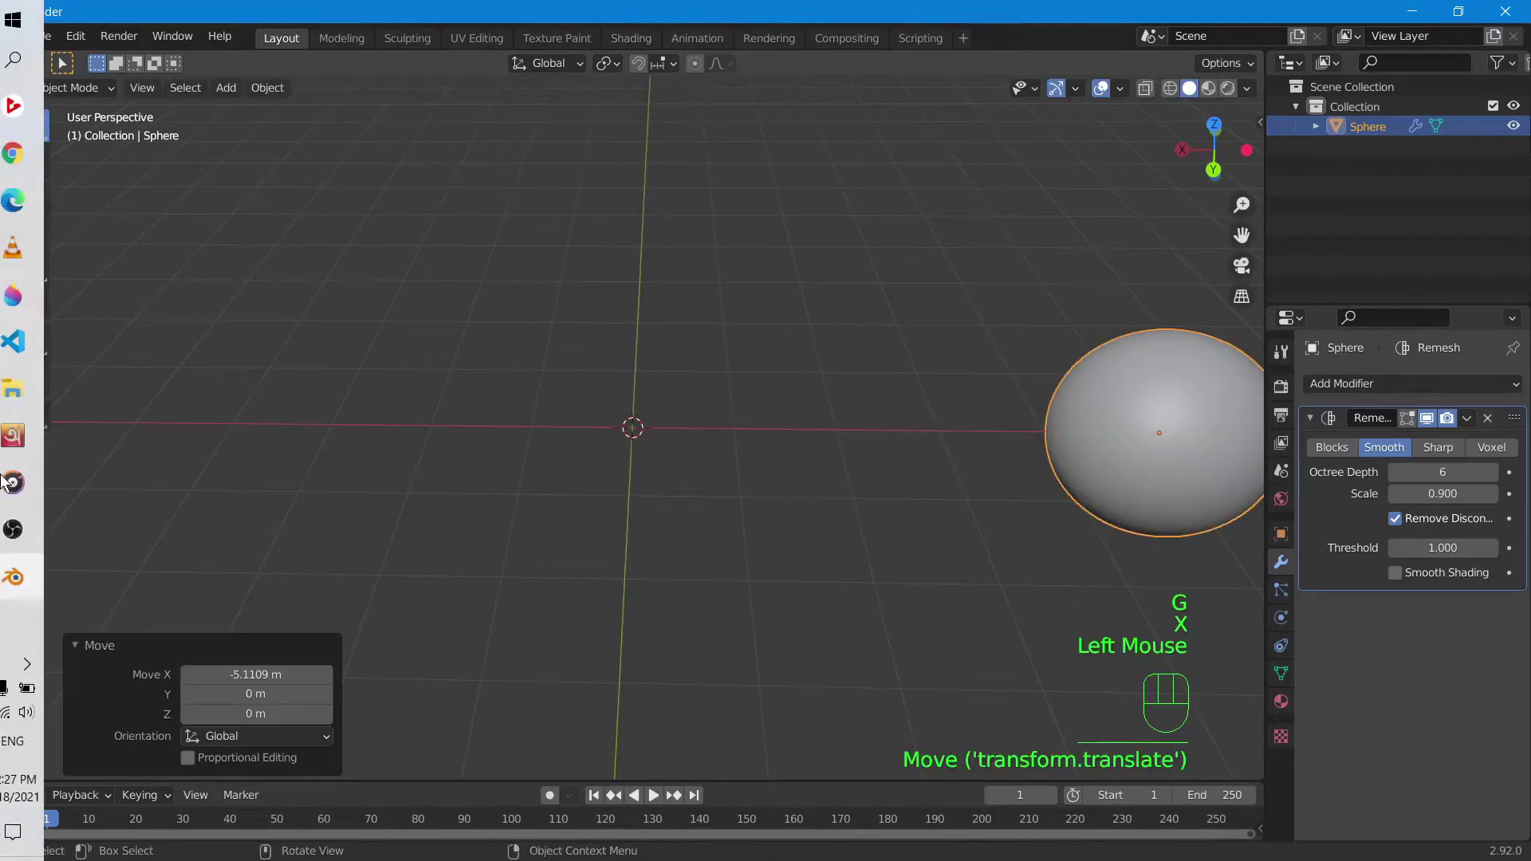
{"action": "scroll", "coordinate": [732, 477], "scroll_direction": "down", "scroll_amount": 1}
{"action": "left_click", "coordinate": [728, 482]}
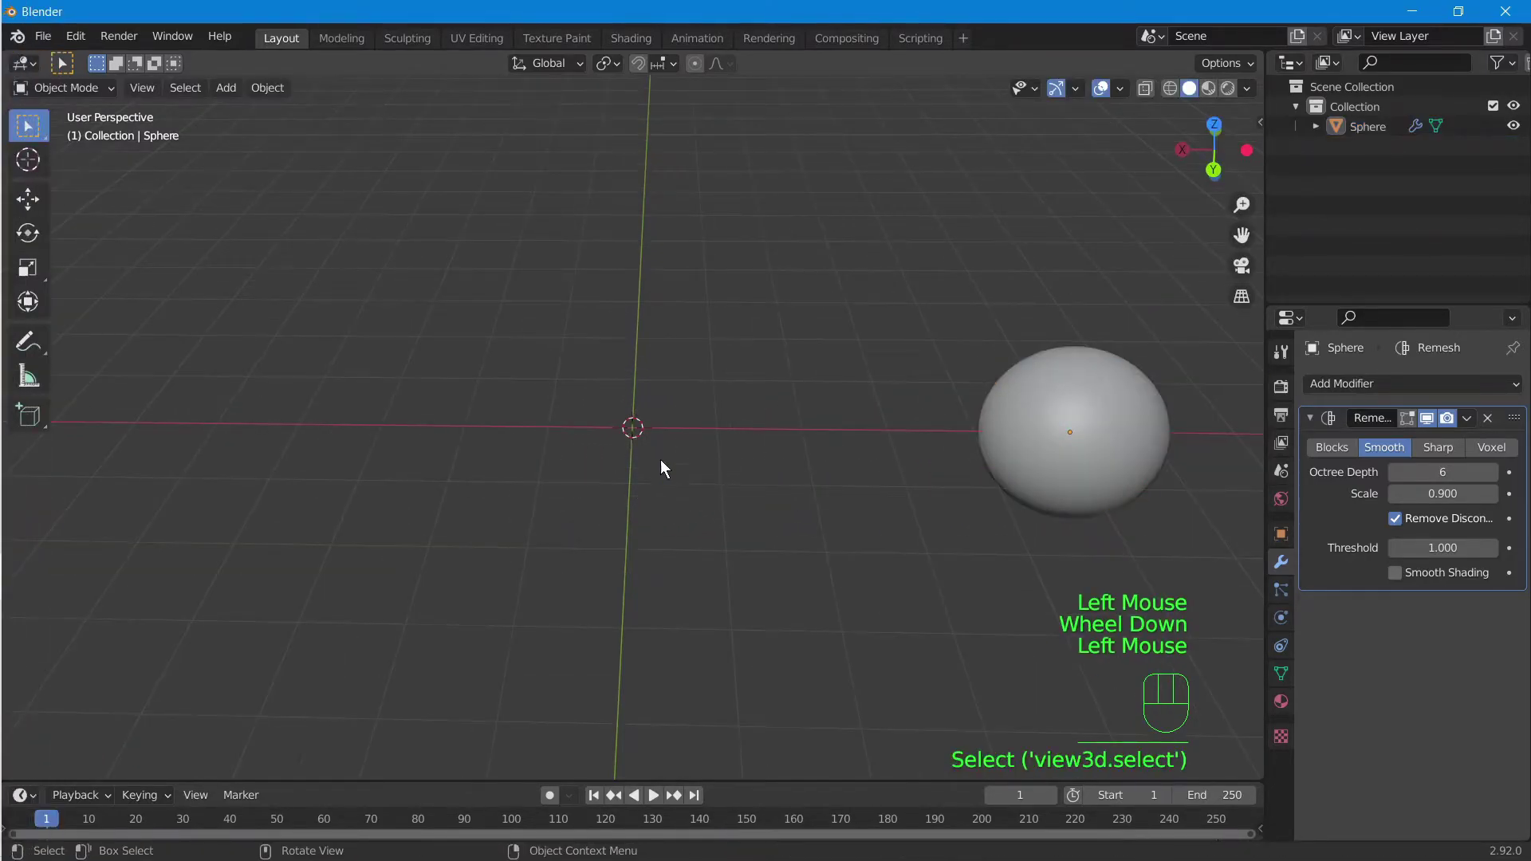
- Add an ico sphere with a 1 m radius at the world origin
{"action": "middle_click_drag", "start_coordinate": [640, 456], "coordinate": [496, 503]}
{"action": "middle_click_drag", "start_coordinate": [595, 468], "coordinate": [644, 451]}
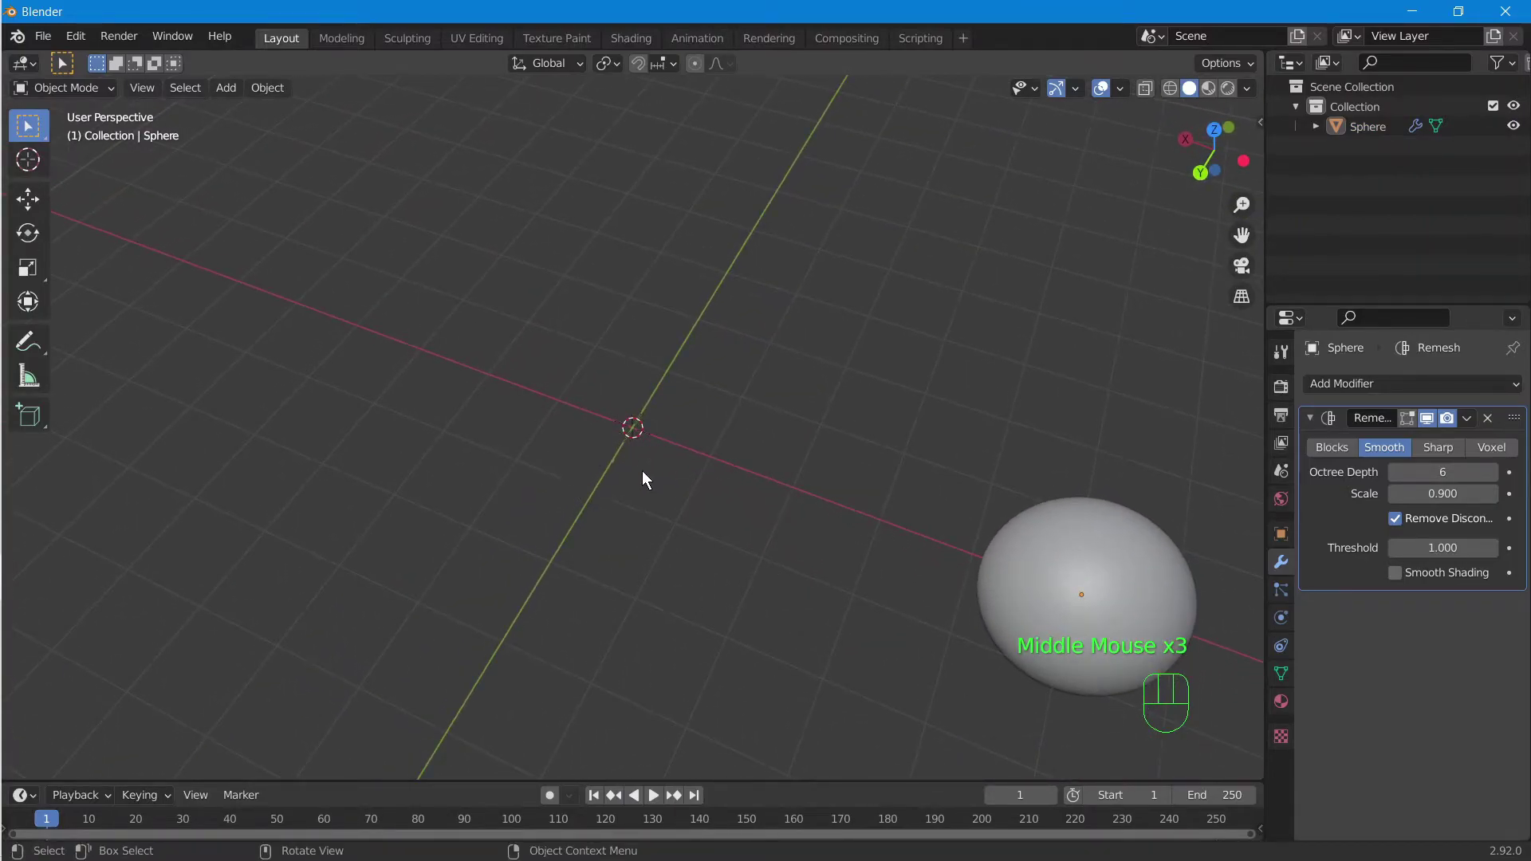
{"action": "key", "text": "shift+a"}
{"action": "mouse_move", "coordinate": [606, 458]}
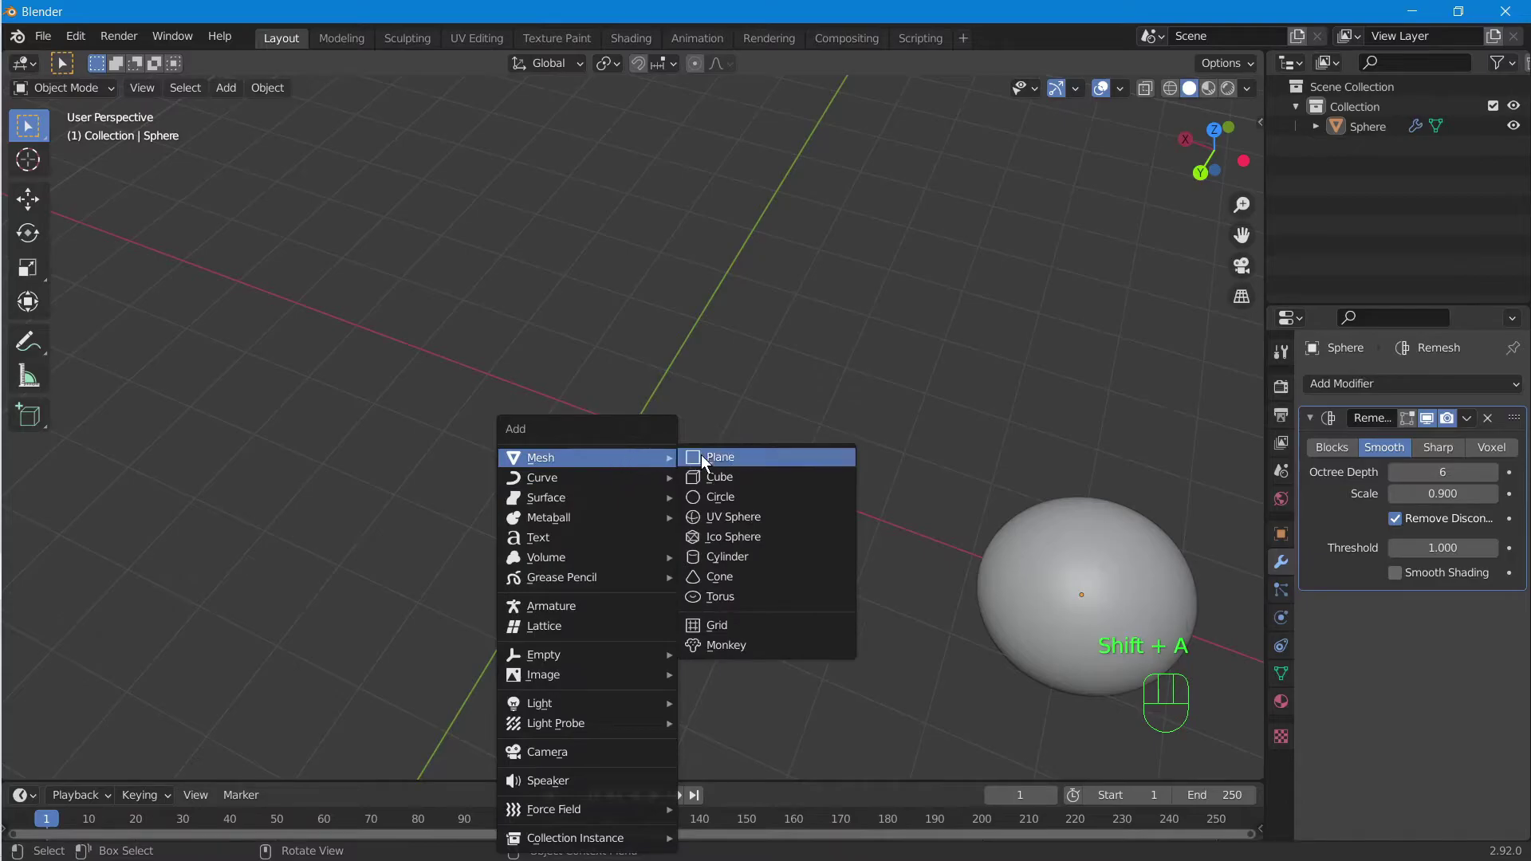
{"action": "left_click", "coordinate": [721, 537]}
{"action": "scroll", "coordinate": [644, 491], "scroll_direction": "up", "scroll_amount": 2}
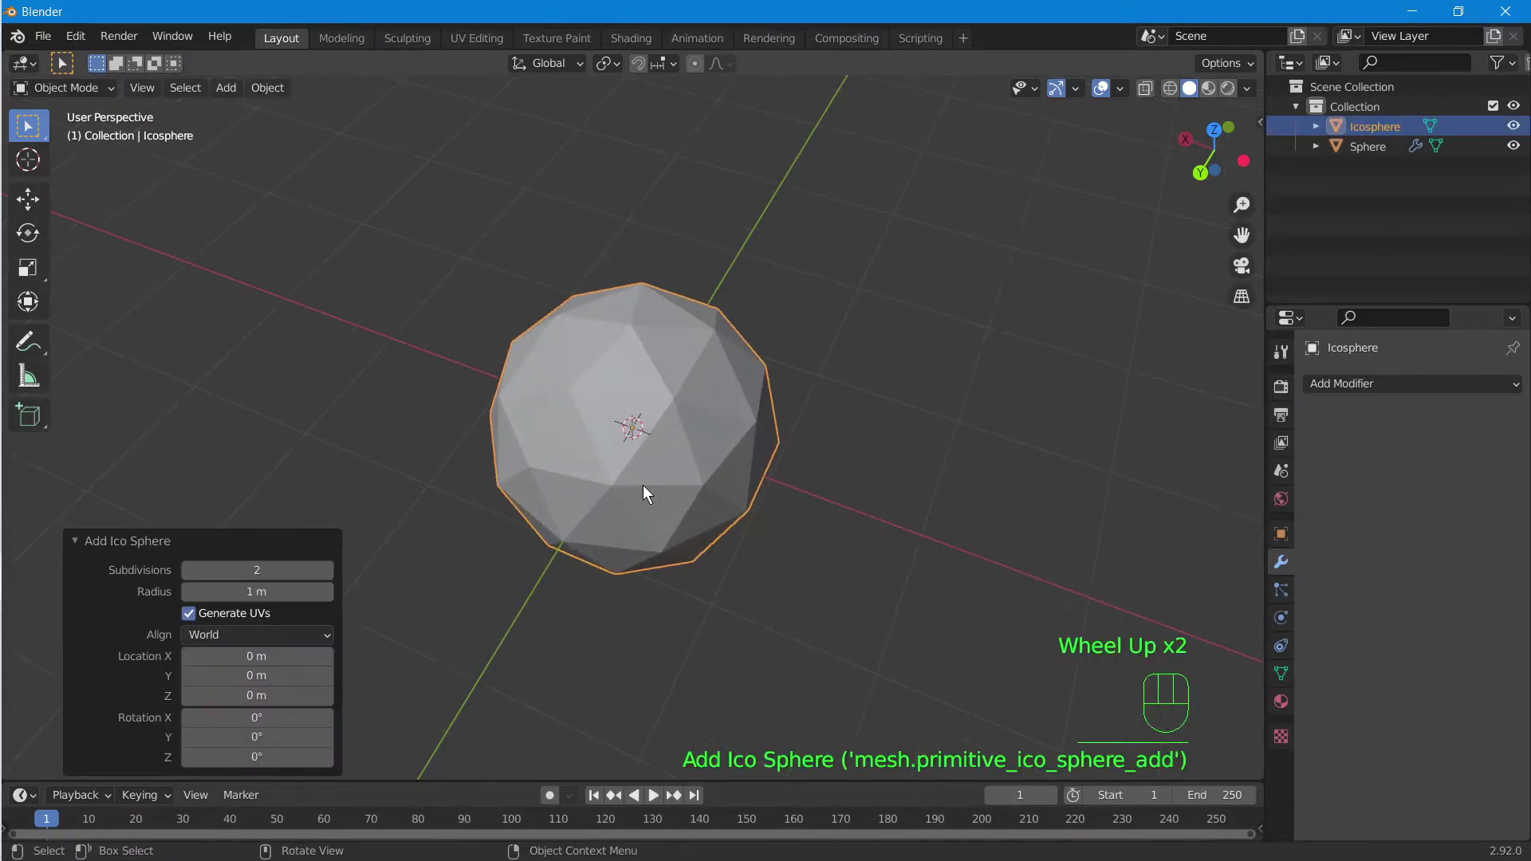
{"action": "scroll", "coordinate": [627, 430], "scroll_direction": "up", "scroll_amount": 2}
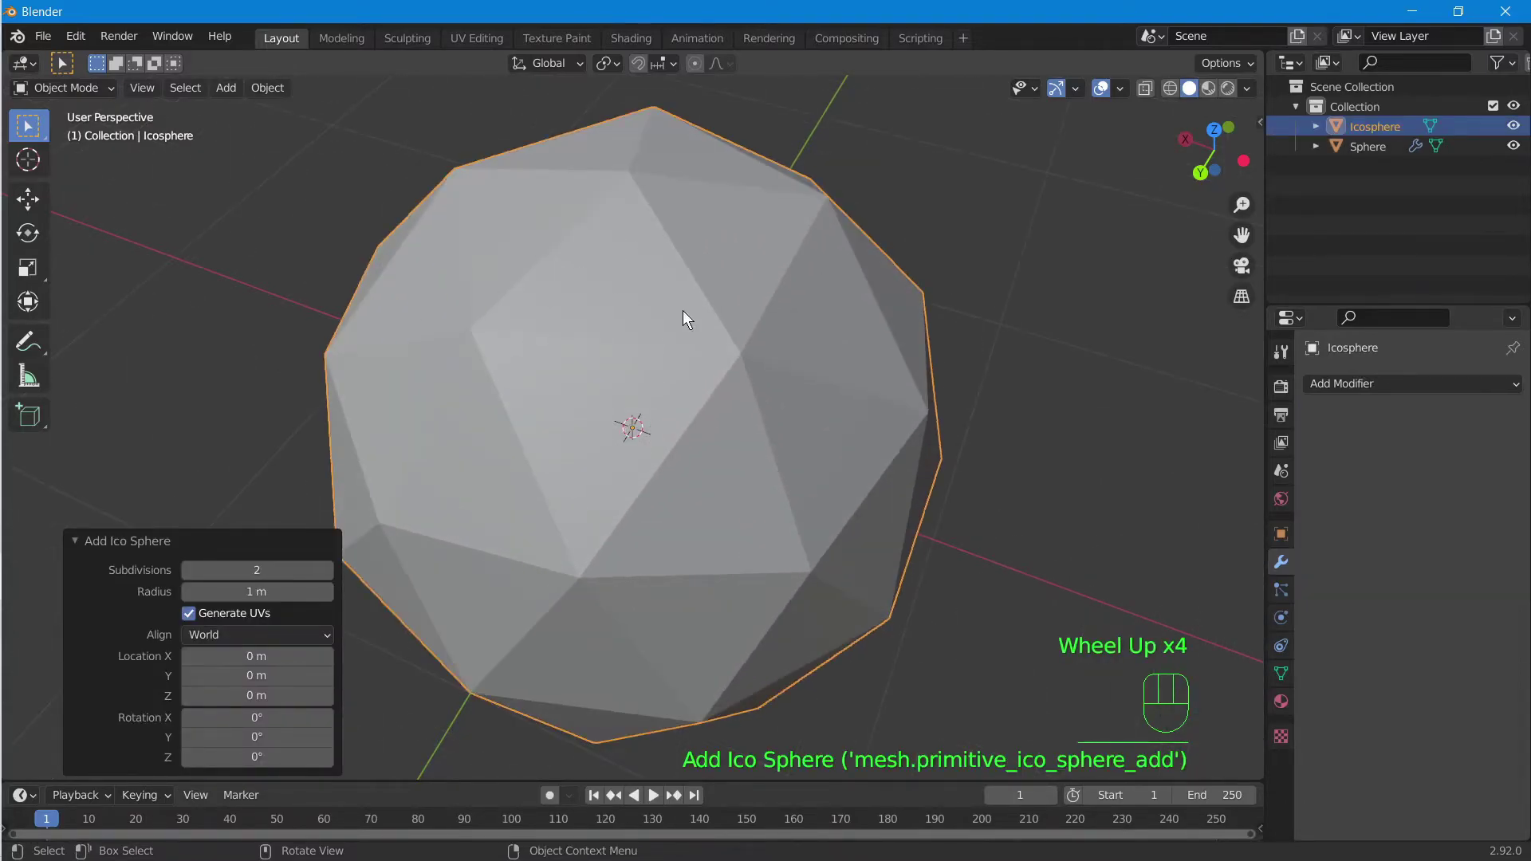
- Set the ico sphere's subdivisions to 6 and deselect it
{"action": "middle_click_drag", "start_coordinate": [561, 292], "coordinate": [591, 379]}
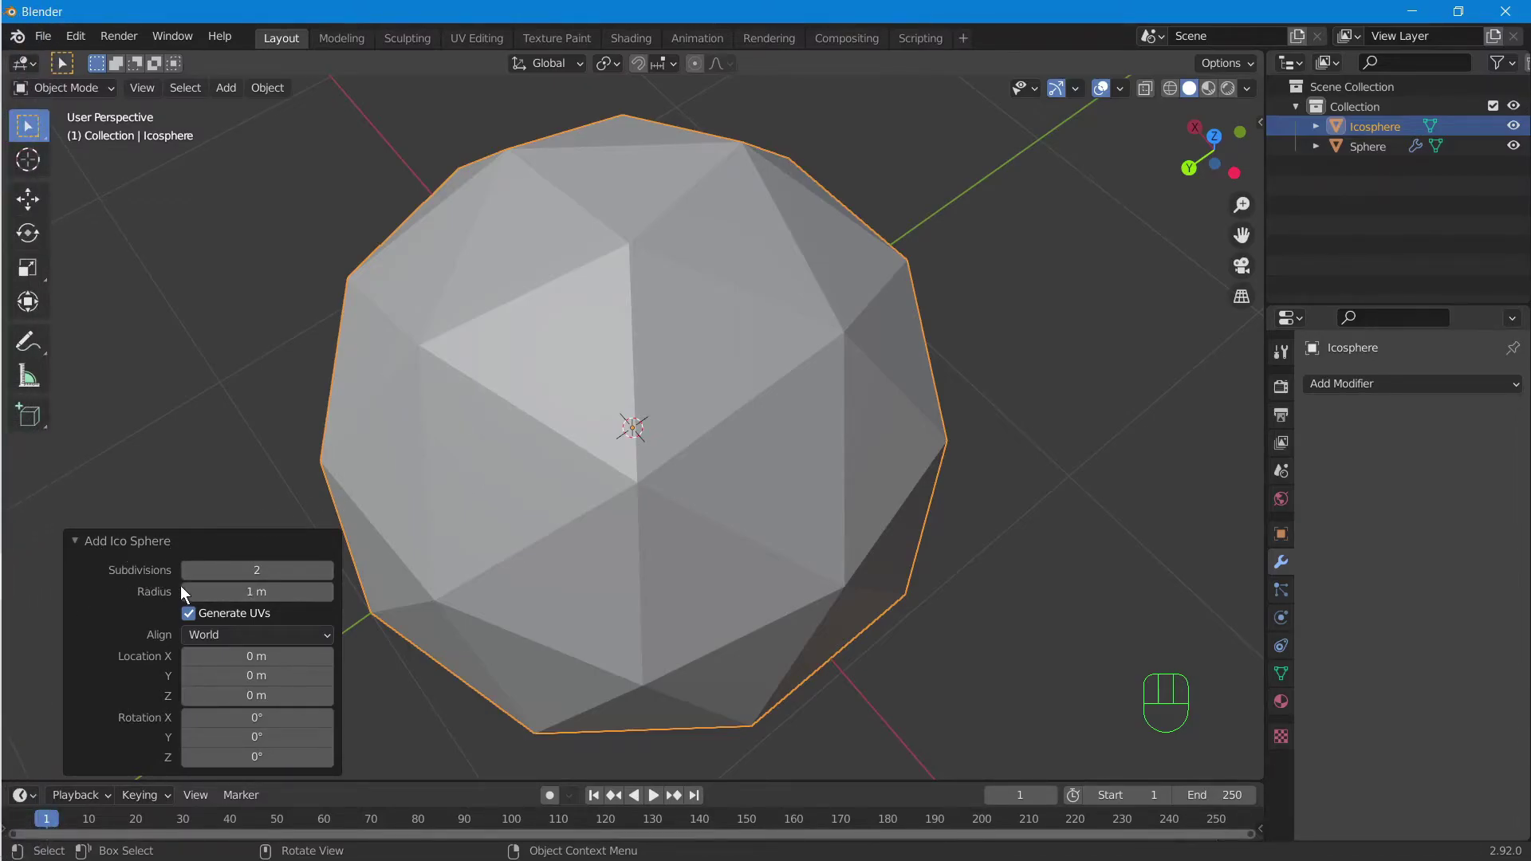
{"action": "left_click", "coordinate": [324, 572]}
{"action": "left_click", "coordinate": [324, 571]}
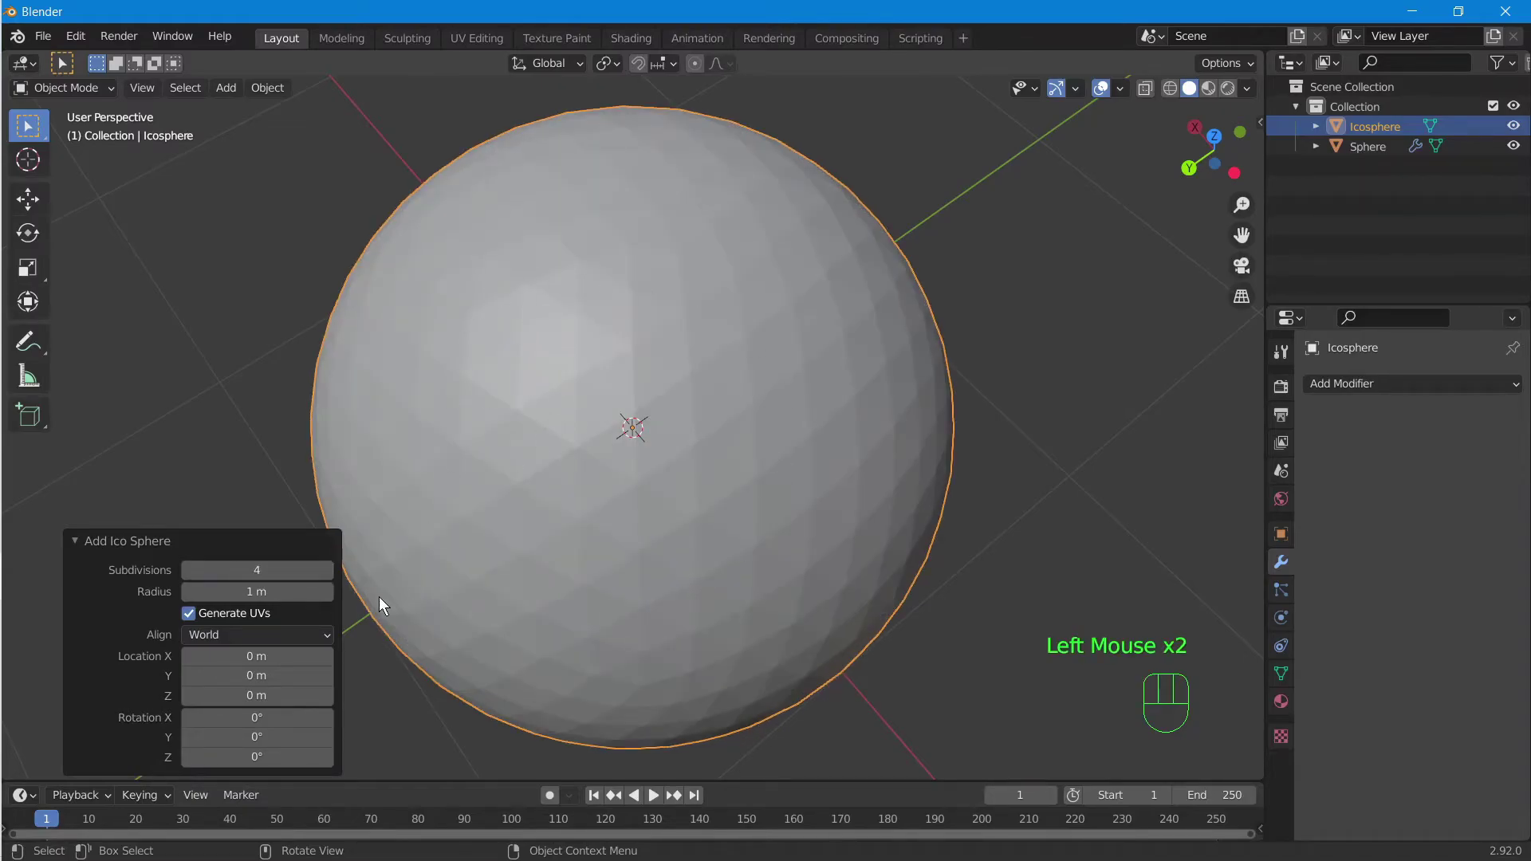
{"action": "left_click", "coordinate": [327, 572]}
{"action": "left_click", "coordinate": [327, 572]}
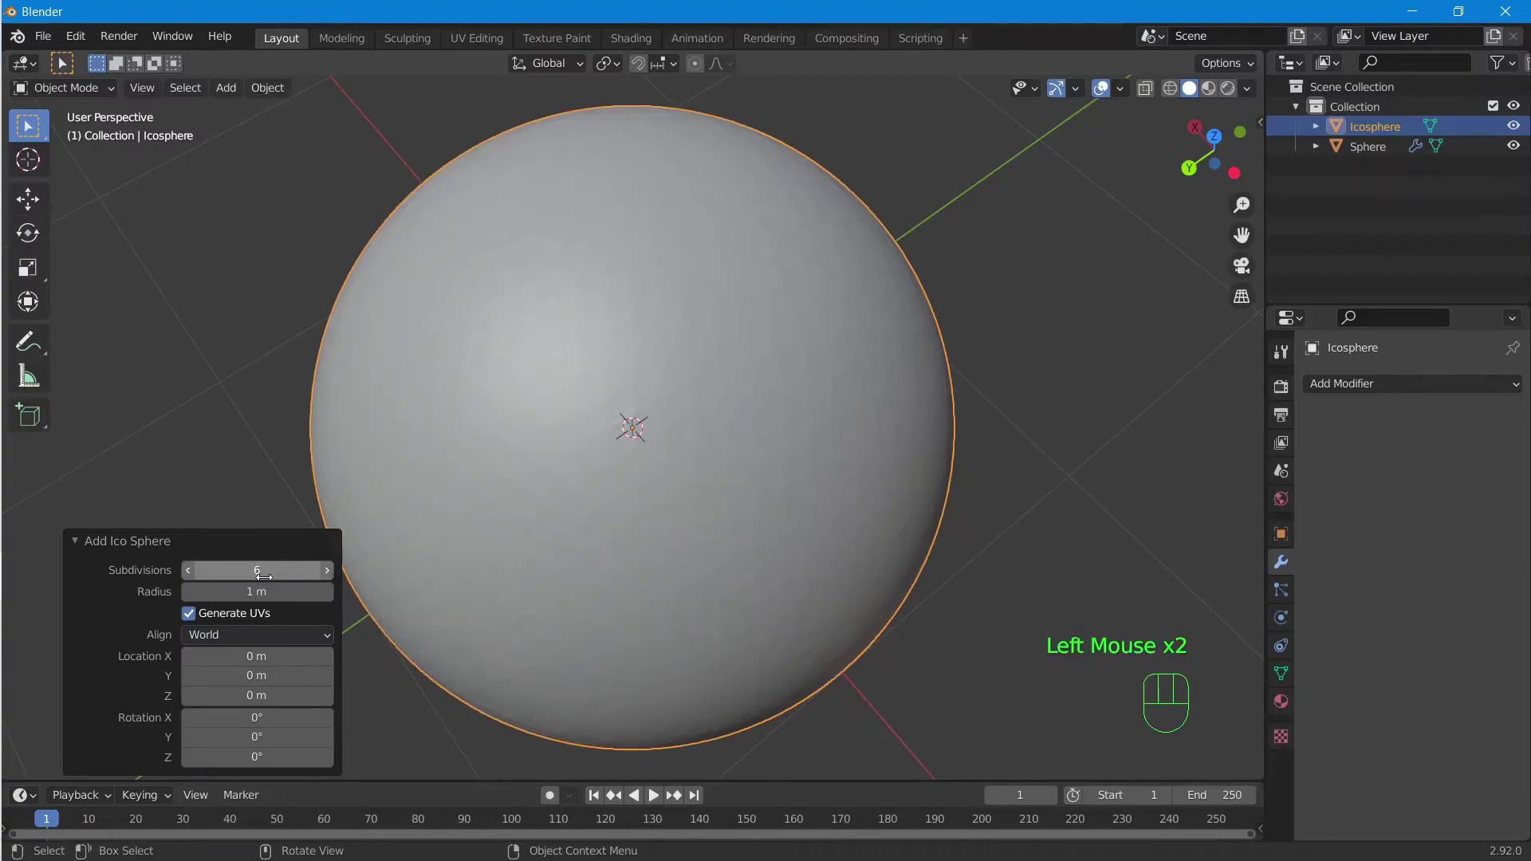
{"action": "middle_click_drag", "start_coordinate": [750, 515], "coordinate": [609, 499]}
{"action": "left_click", "coordinate": [1007, 377]}
- Move the ico sphere along the global Y axis, well clear of the world origin, and deselect it
{"action": "scroll", "coordinate": [469, 556], "scroll_direction": "down", "scroll_amount": 2}
{"action": "middle_click_drag", "start_coordinate": [470, 557], "coordinate": [551, 472]}
{"action": "scroll", "coordinate": [789, 413], "scroll_direction": "down", "scroll_amount": 1}
{"action": "middle_click_drag", "start_coordinate": [793, 415], "coordinate": [643, 469]}
{"action": "scroll", "coordinate": [609, 424], "scroll_direction": "down", "scroll_amount": 2}
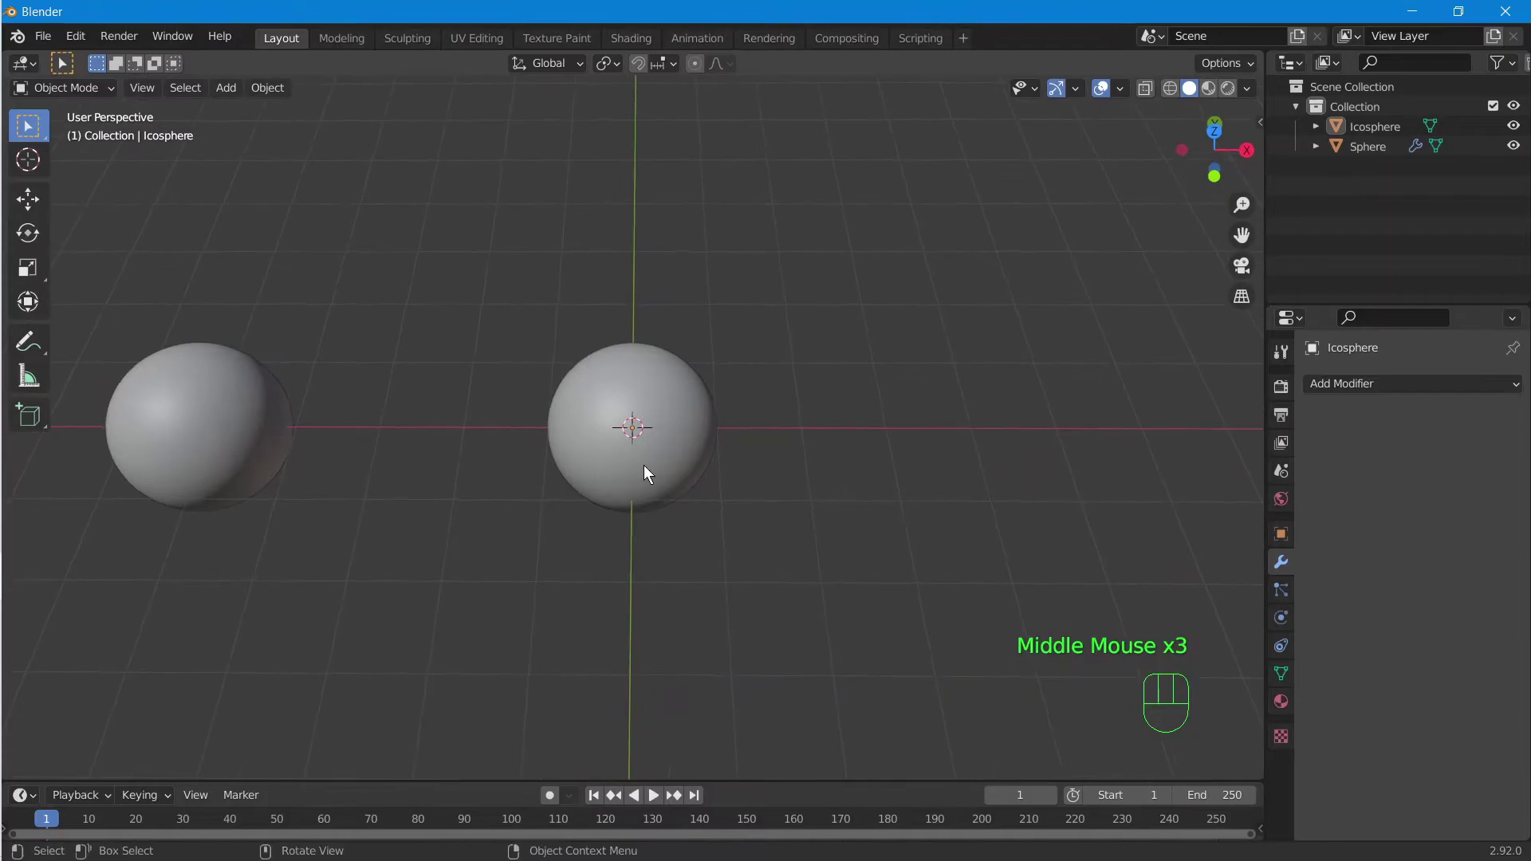
{"action": "left_click", "coordinate": [637, 465]}
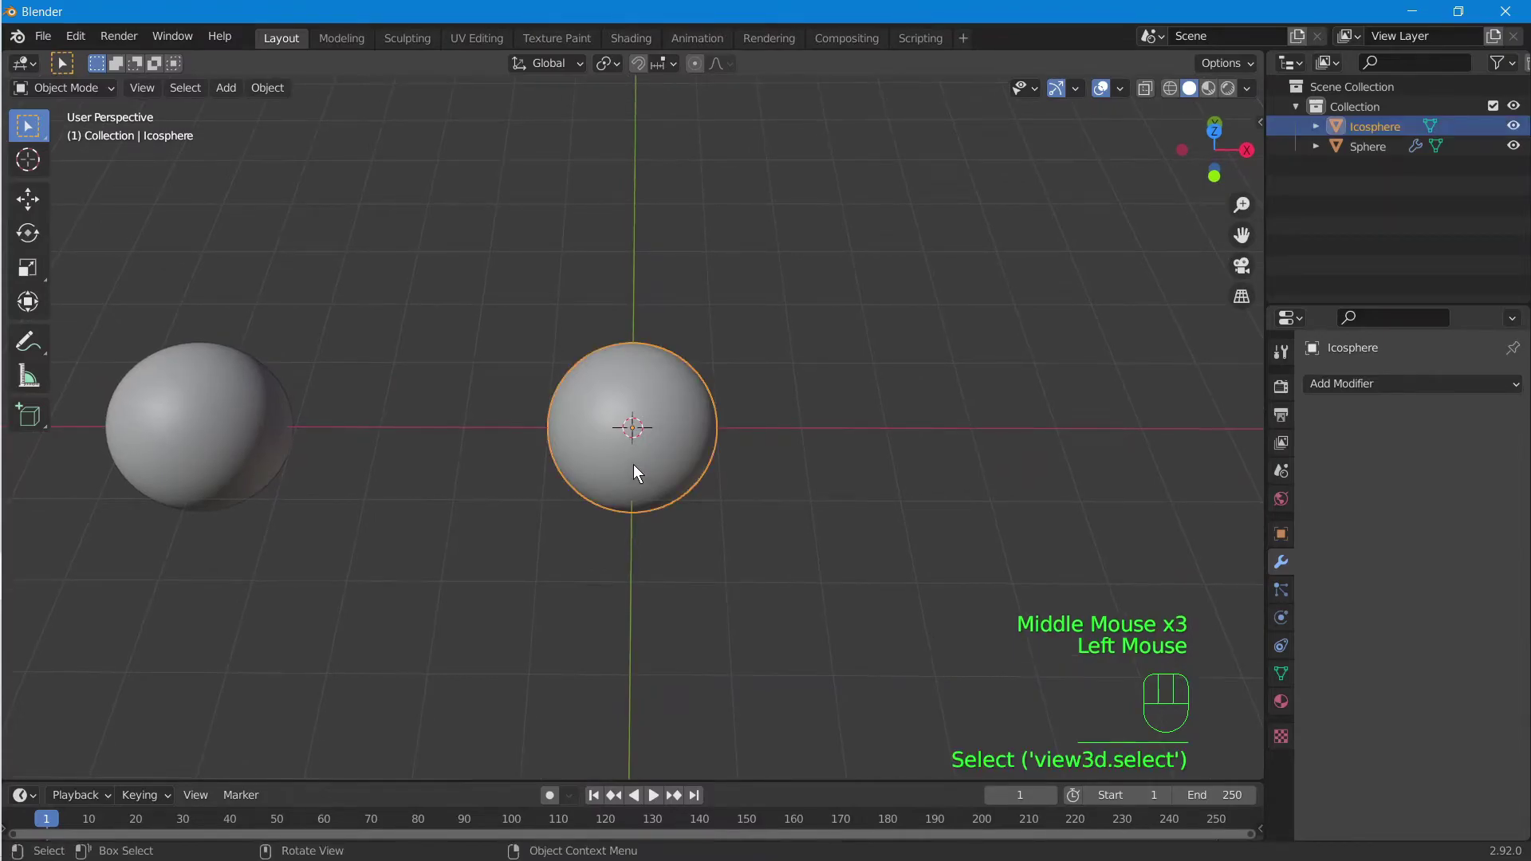
{"action": "key", "text": "g"}
{"action": "key", "text": "y"}
{"action": "left_click", "coordinate": [641, 203]}
{"action": "middle_click_drag", "start_coordinate": [640, 202], "coordinate": [680, 445]}
{"action": "scroll", "coordinate": [729, 411], "scroll_direction": "down", "scroll_amount": 1}
{"action": "left_click", "coordinate": [708, 432]}
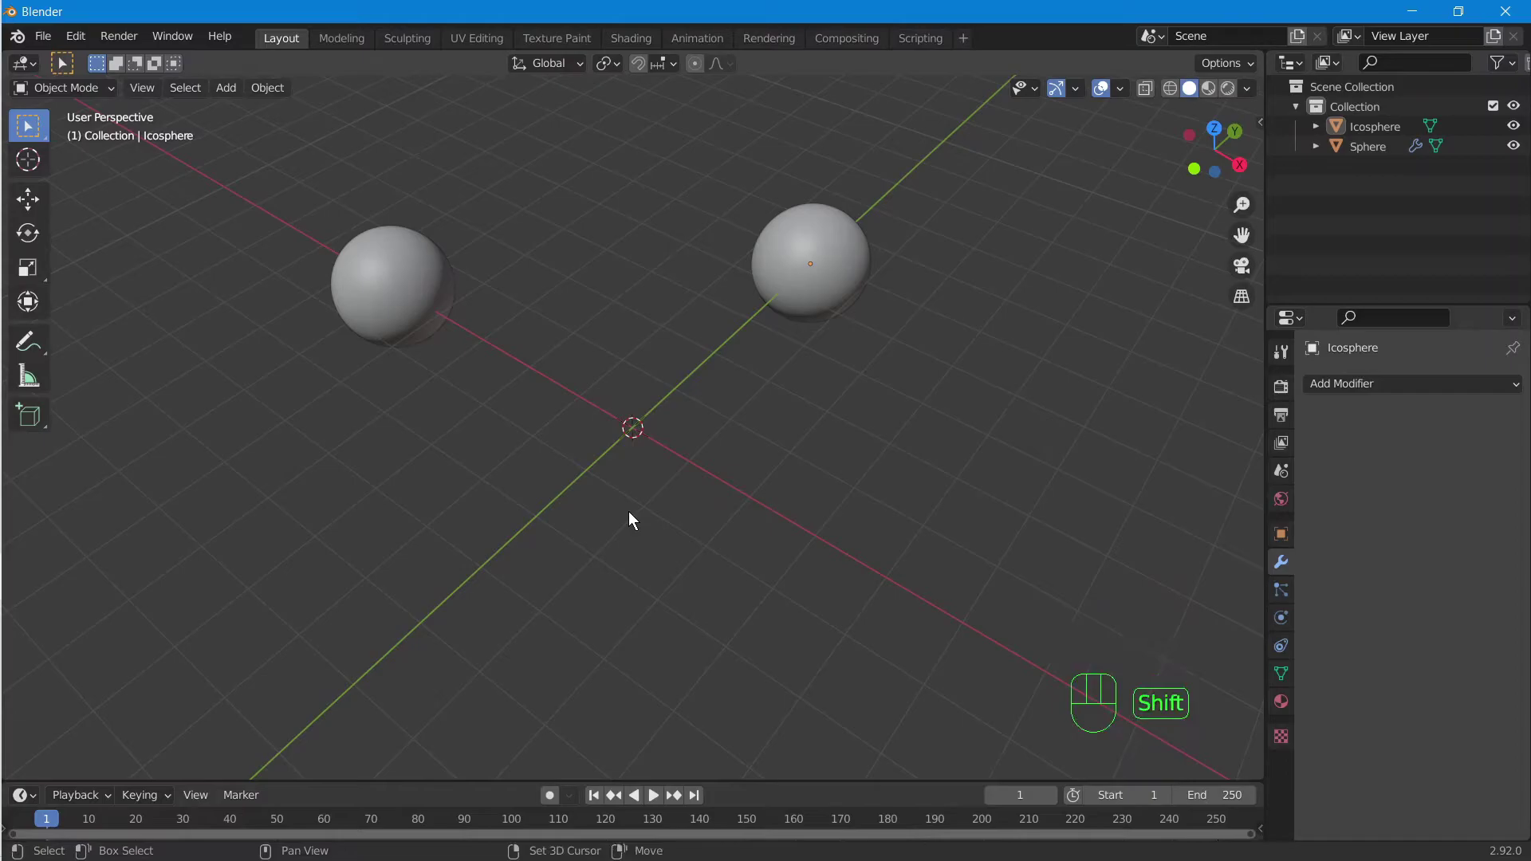
- Add a 2 m cube at the world origin and give it a Subdivision Surface modifier
{"action": "key", "text": "shift+a"}
{"action": "mouse_move", "coordinate": [542, 460]}
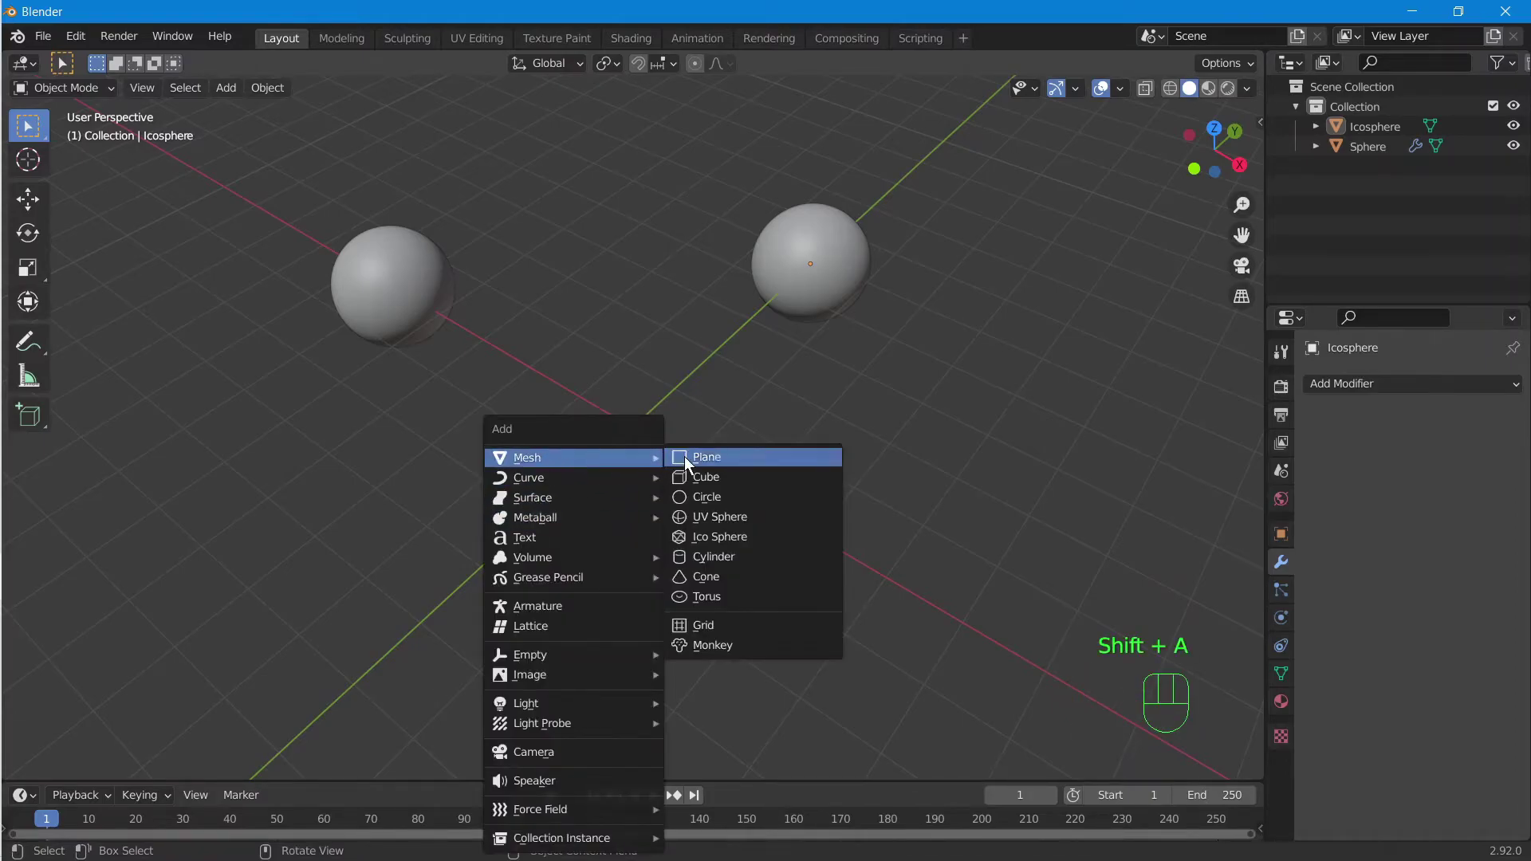
{"action": "left_click", "coordinate": [698, 476]}
{"action": "middle_click_drag", "start_coordinate": [760, 434], "coordinate": [709, 426]}
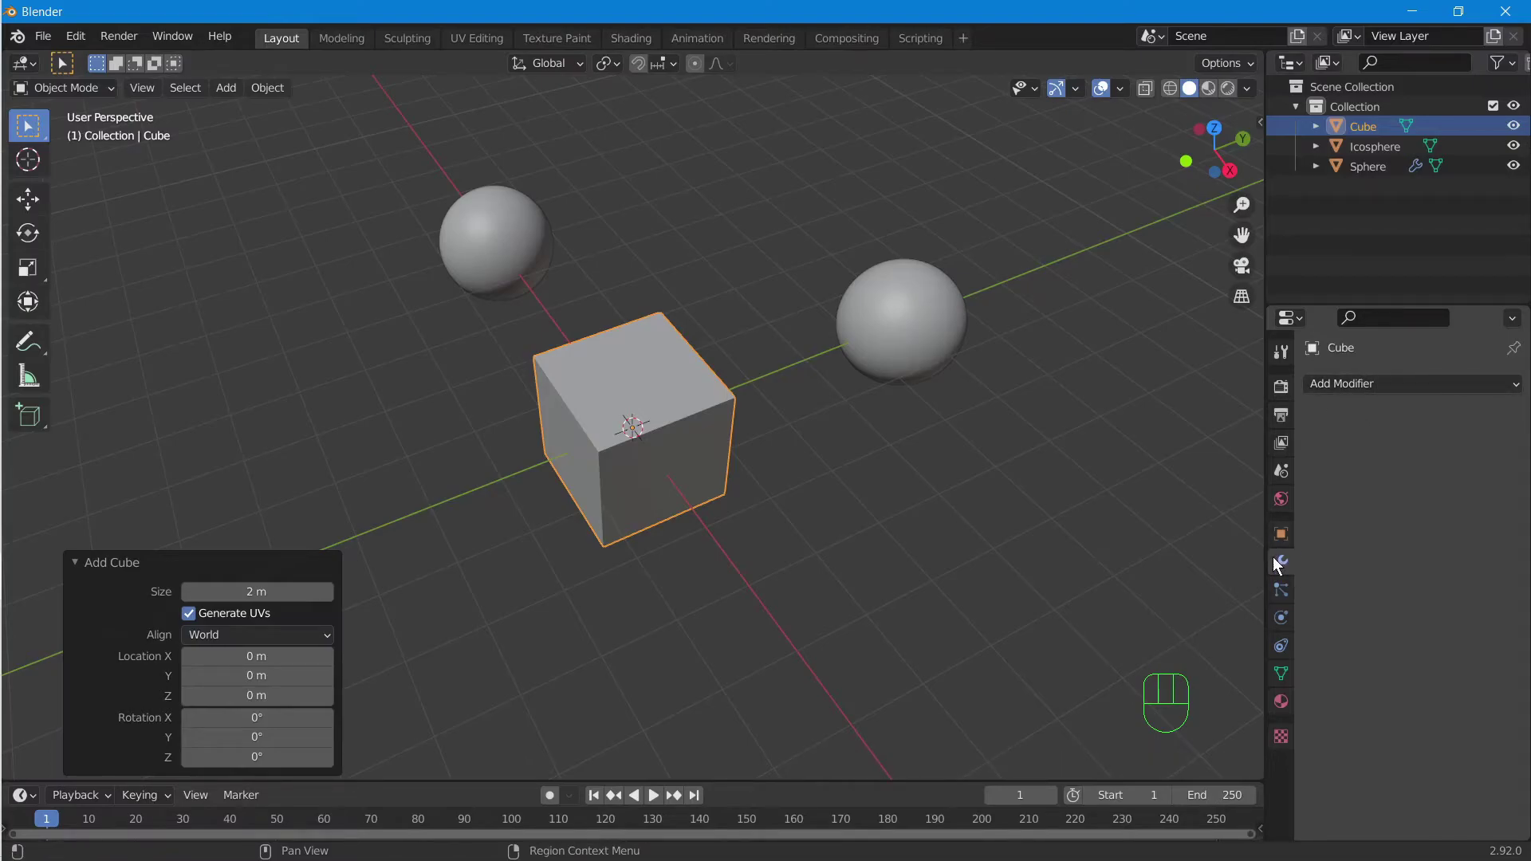
{"action": "left_click", "coordinate": [1395, 384]}
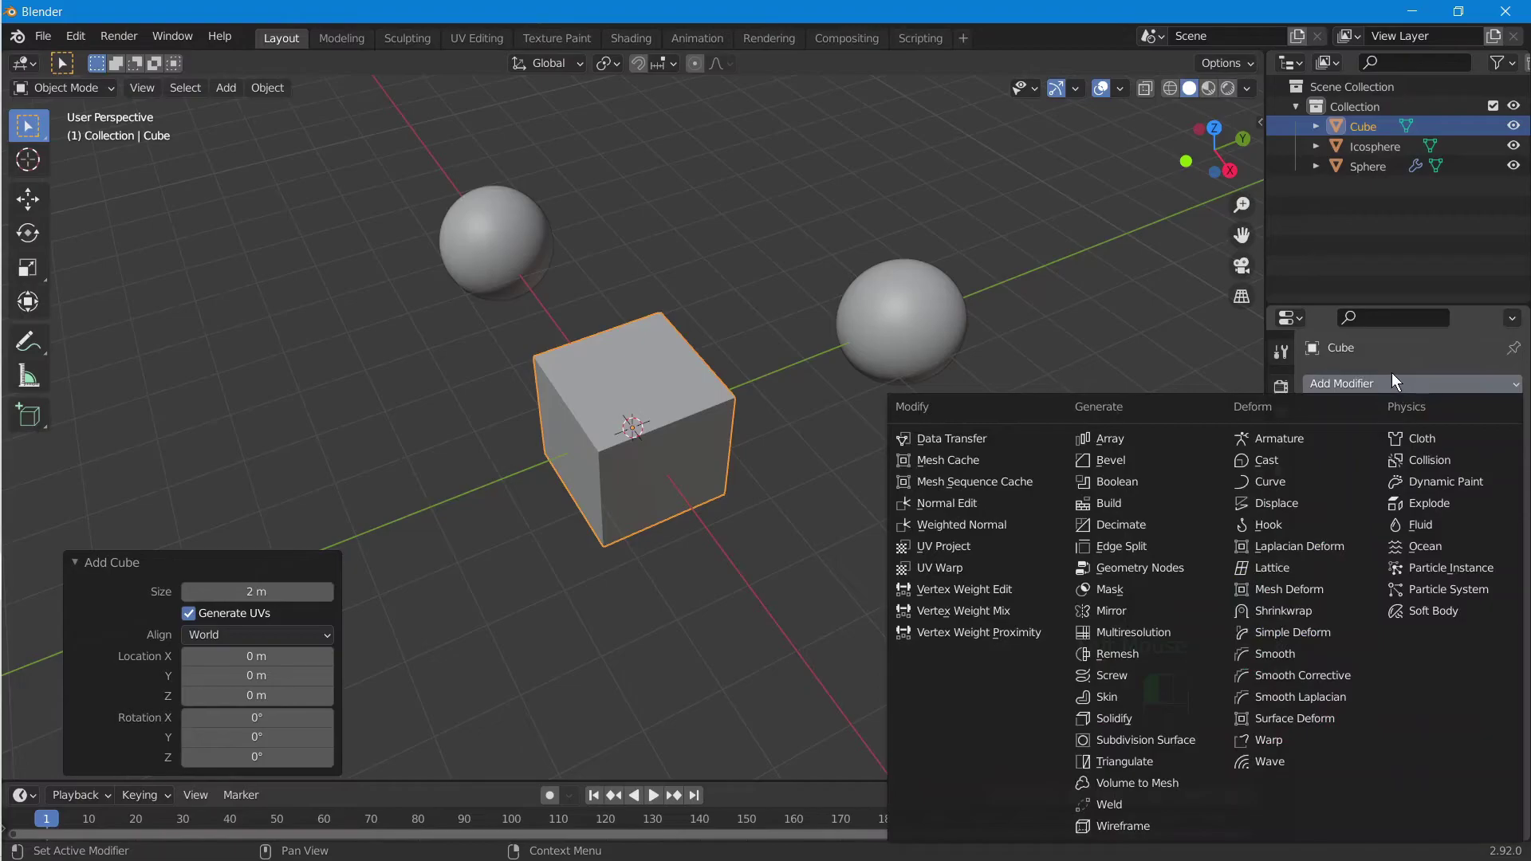
{"action": "left_click", "coordinate": [1172, 741]}
{"action": "scroll", "coordinate": [608, 444], "scroll_direction": "up", "scroll_amount": 2}
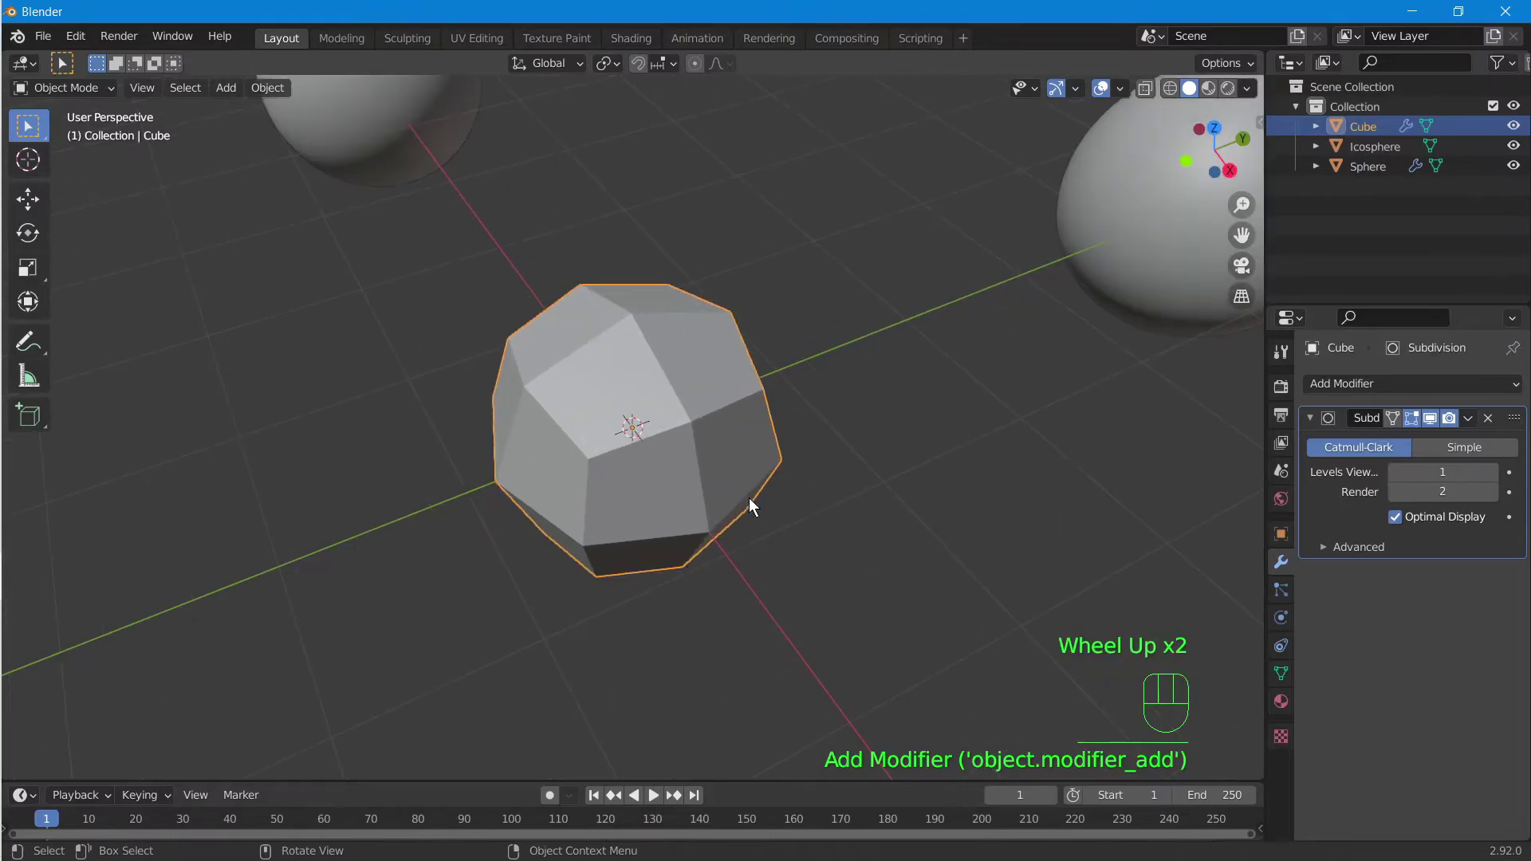
- Set the cube's Subdivision Surface viewport levels to 6
{"action": "middle_click_drag", "start_coordinate": [640, 353], "coordinate": [1300, 599]}
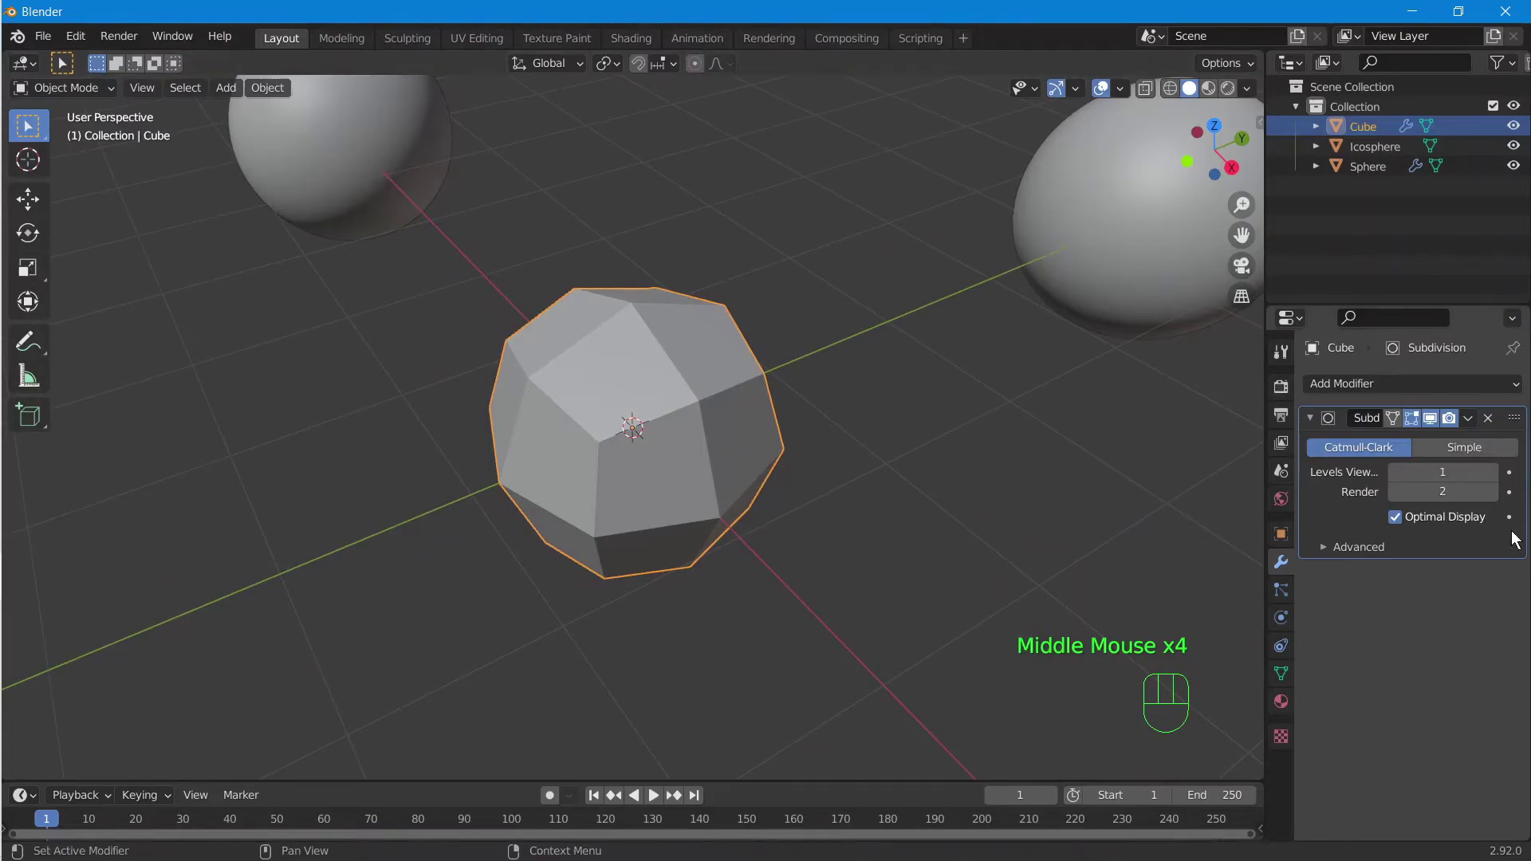
{"action": "left_click", "coordinate": [1490, 470]}
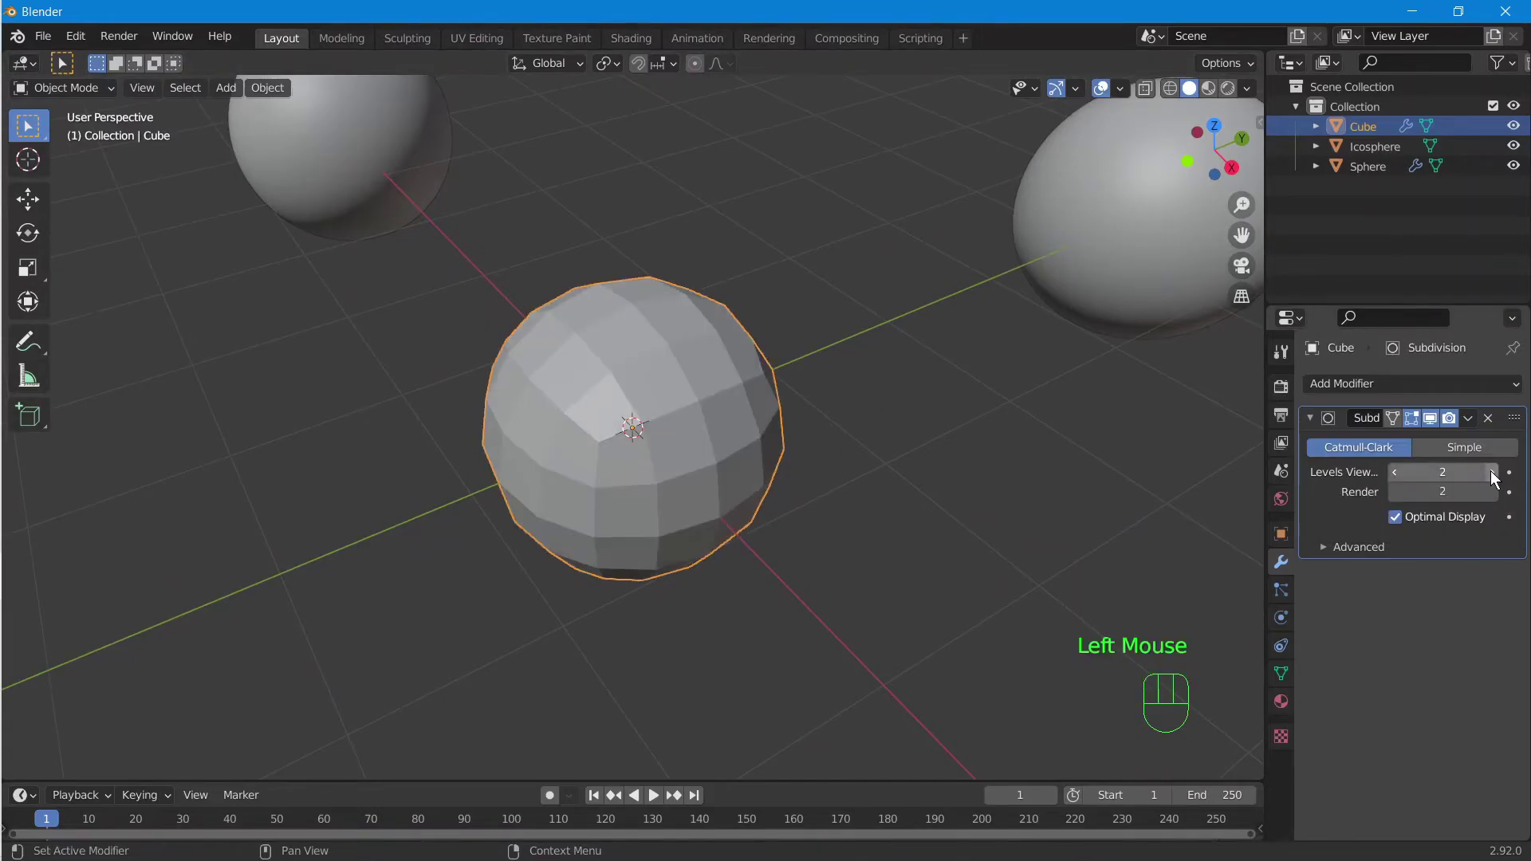
{"action": "left_click", "coordinate": [1491, 470]}
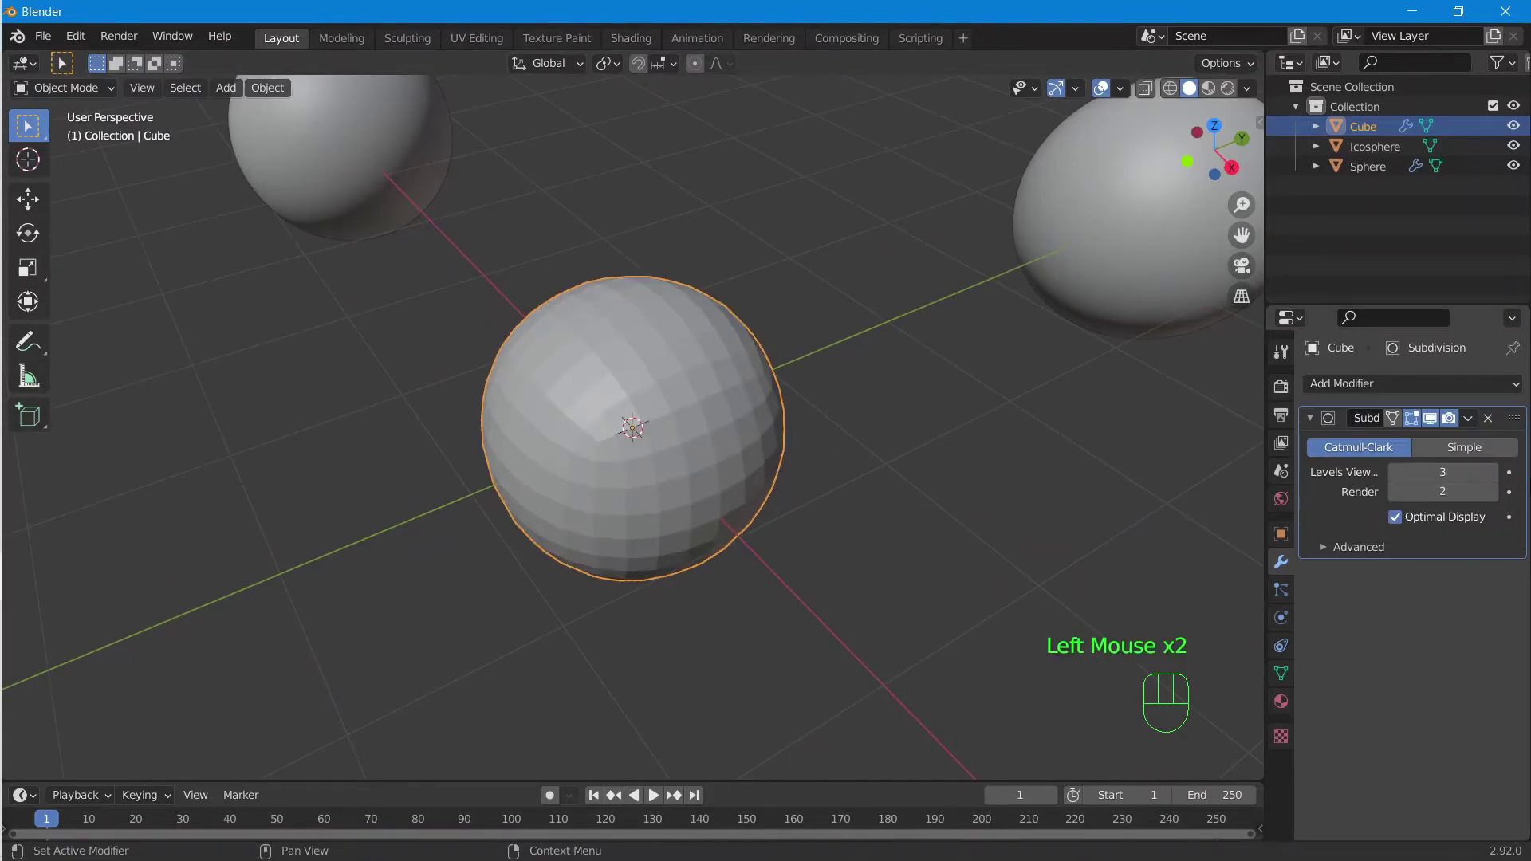
{"action": "left_click", "coordinate": [1489, 470]}
{"action": "left_click", "coordinate": [1490, 470]}
{"action": "left_click", "coordinate": [1489, 469]}
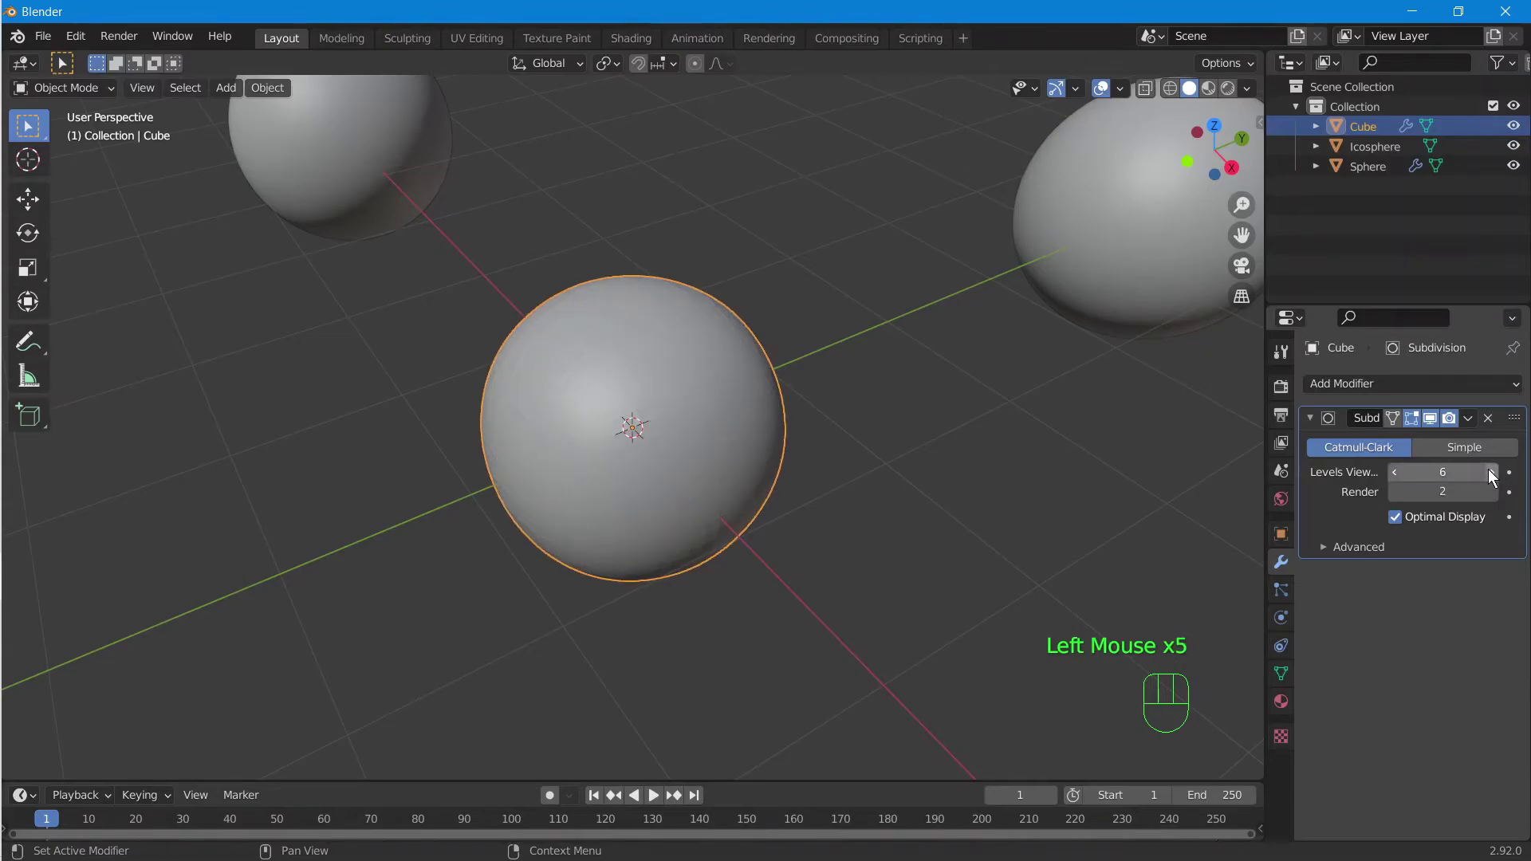
- Compare the shape and smoothness of the subdivided cube with the other two spheres
{"action": "middle_click_drag", "start_coordinate": [959, 436], "coordinate": [869, 399]}
{"action": "scroll", "coordinate": [894, 461], "scroll_direction": "down", "scroll_amount": 2}
{"action": "scroll", "coordinate": [870, 398], "scroll_direction": "down", "scroll_amount": 2}
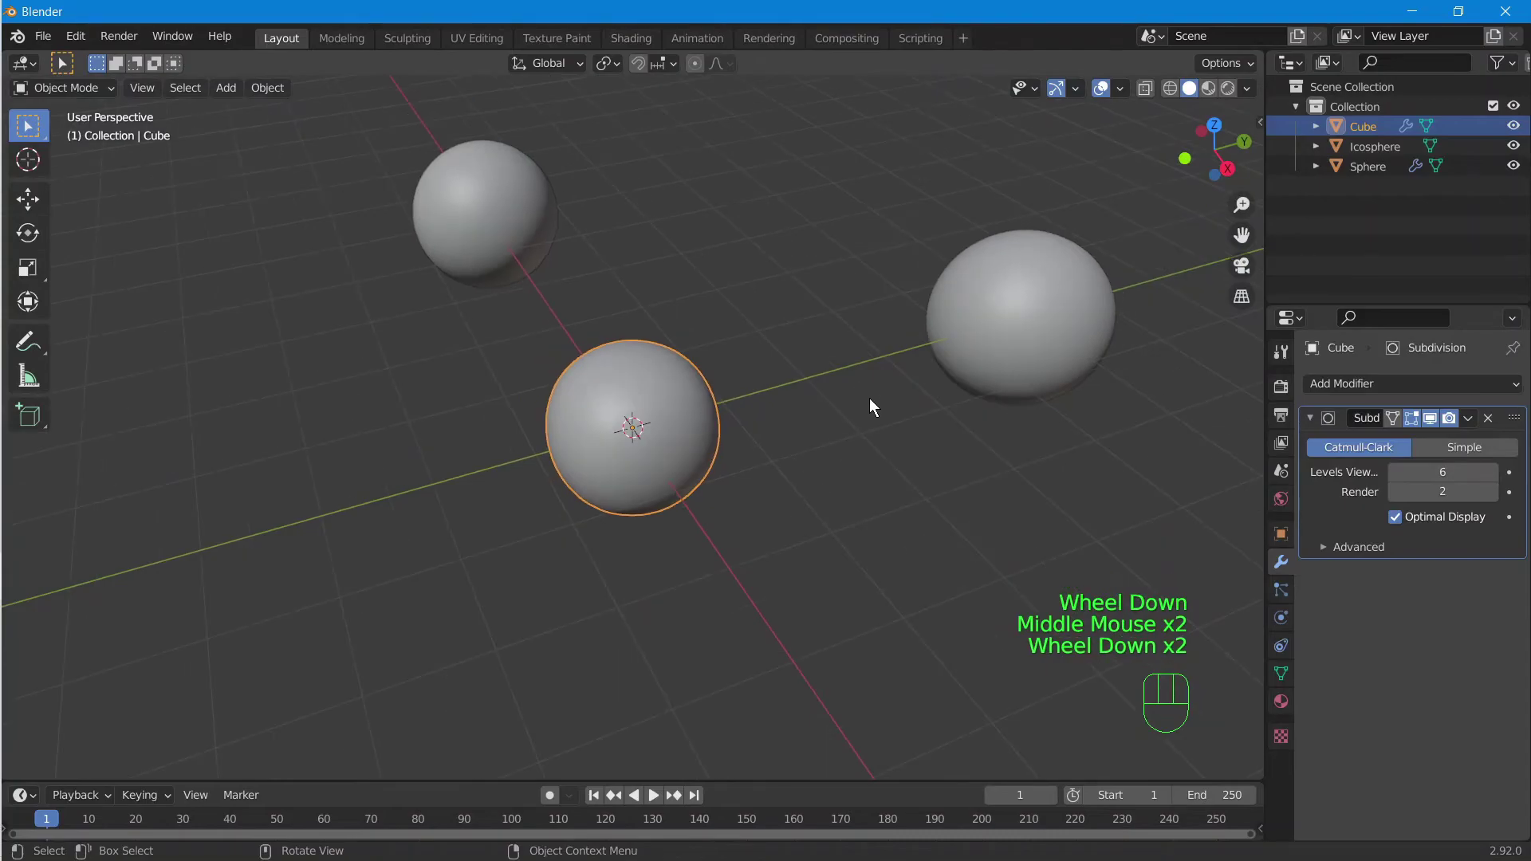
{"action": "left_click", "coordinate": [530, 230]}
{"action": "left_click", "coordinate": [904, 297]}
{"action": "left_click", "coordinate": [800, 320]}
{"action": "scroll", "coordinate": [625, 479], "scroll_direction": "up", "scroll_amount": 3}
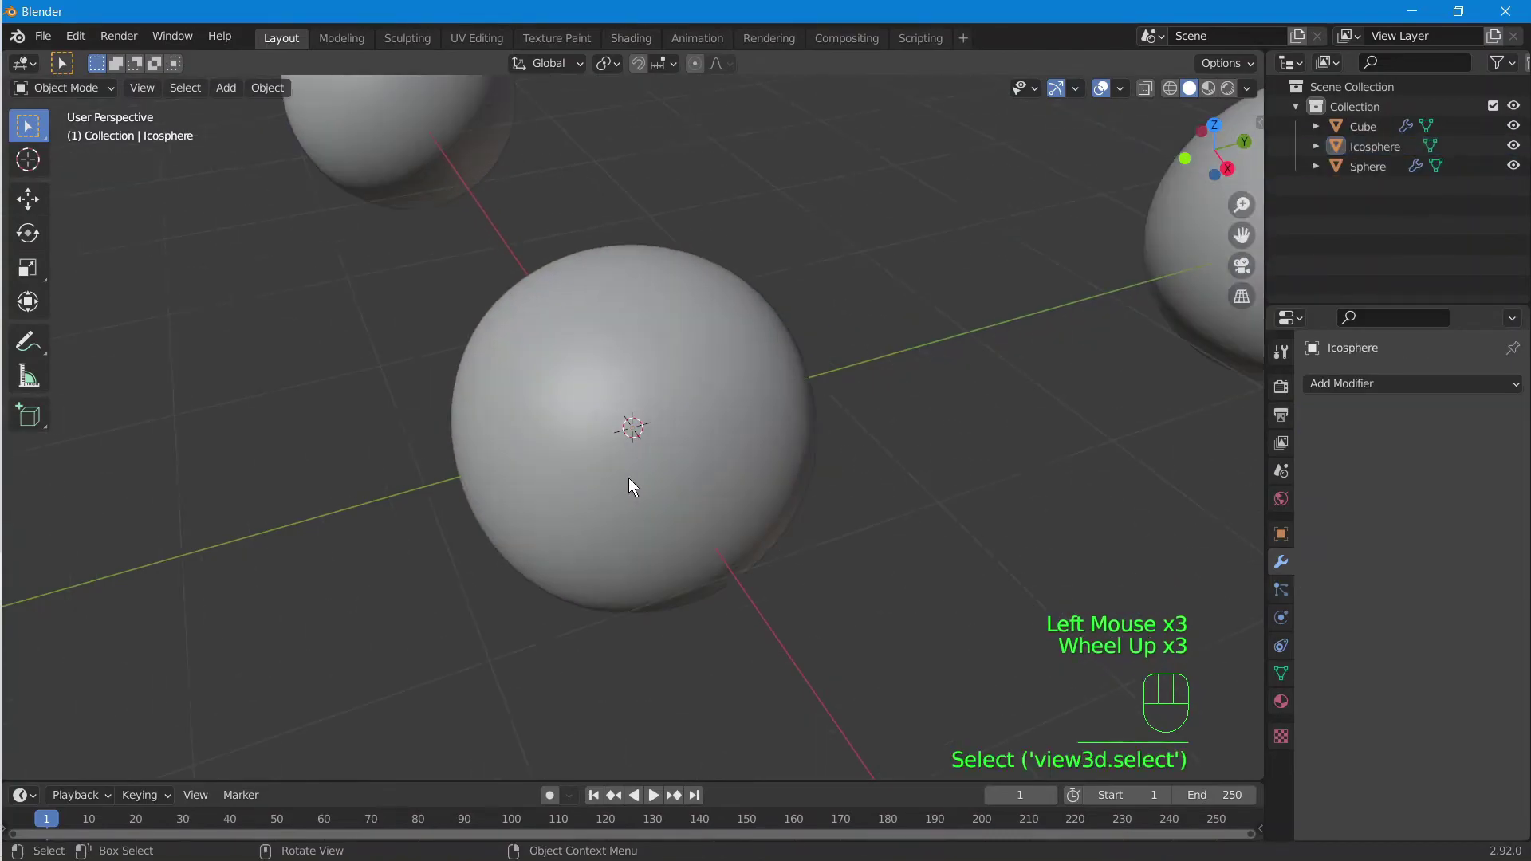
{"action": "scroll", "coordinate": [728, 396], "scroll_direction": "down", "scroll_amount": 1}
{"action": "middle_click_drag", "start_coordinate": [801, 454], "coordinate": [654, 428]}
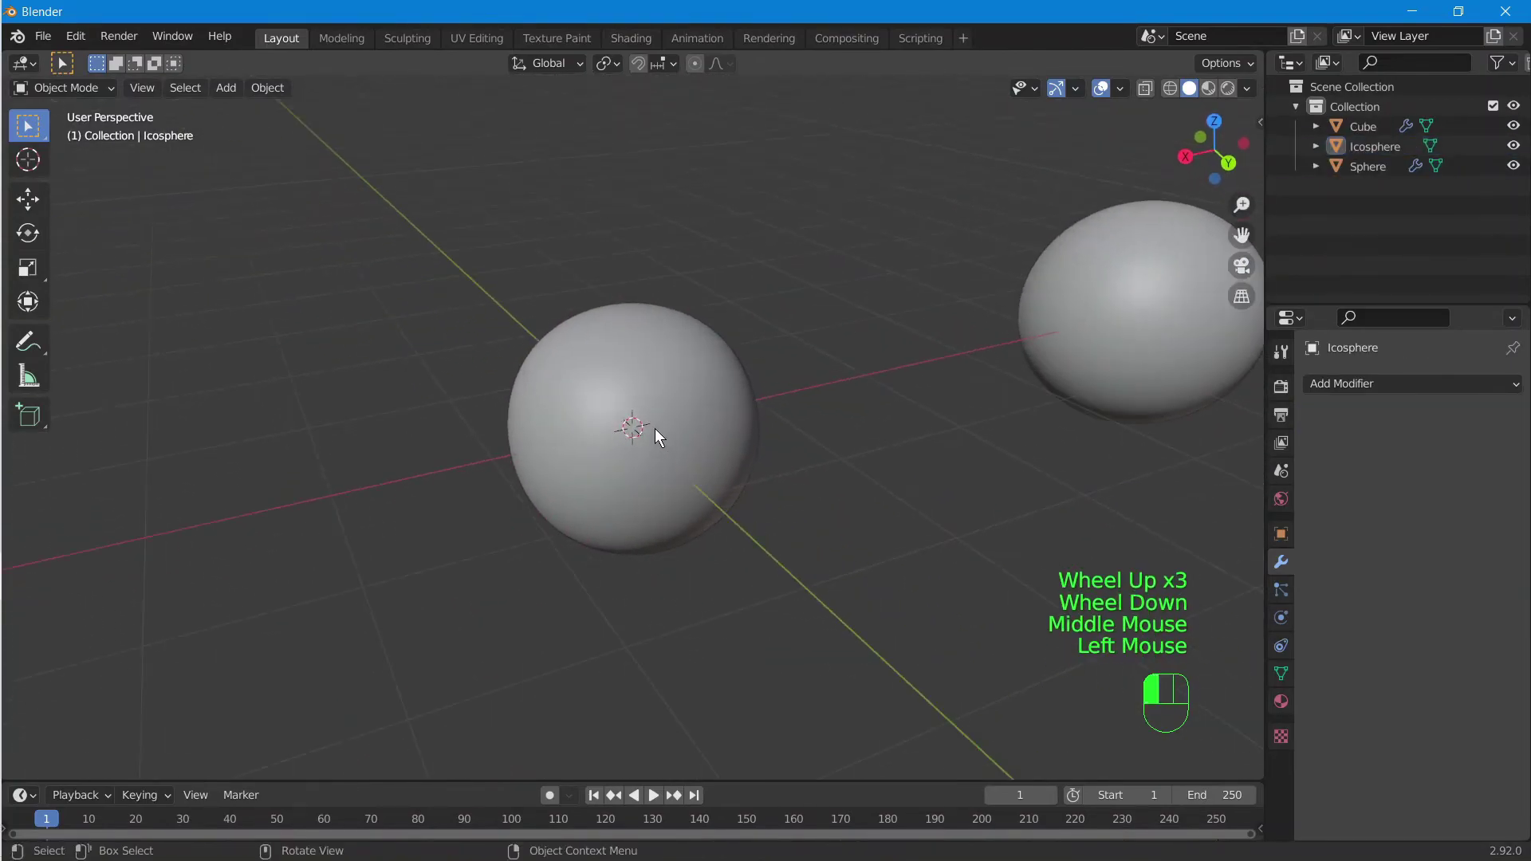
- Scale the subdivided cube down uniformly, and scale it back up by a factor of about 6.308
{"action": "left_click", "coordinate": [654, 428]}
{"action": "key", "text": "s"}
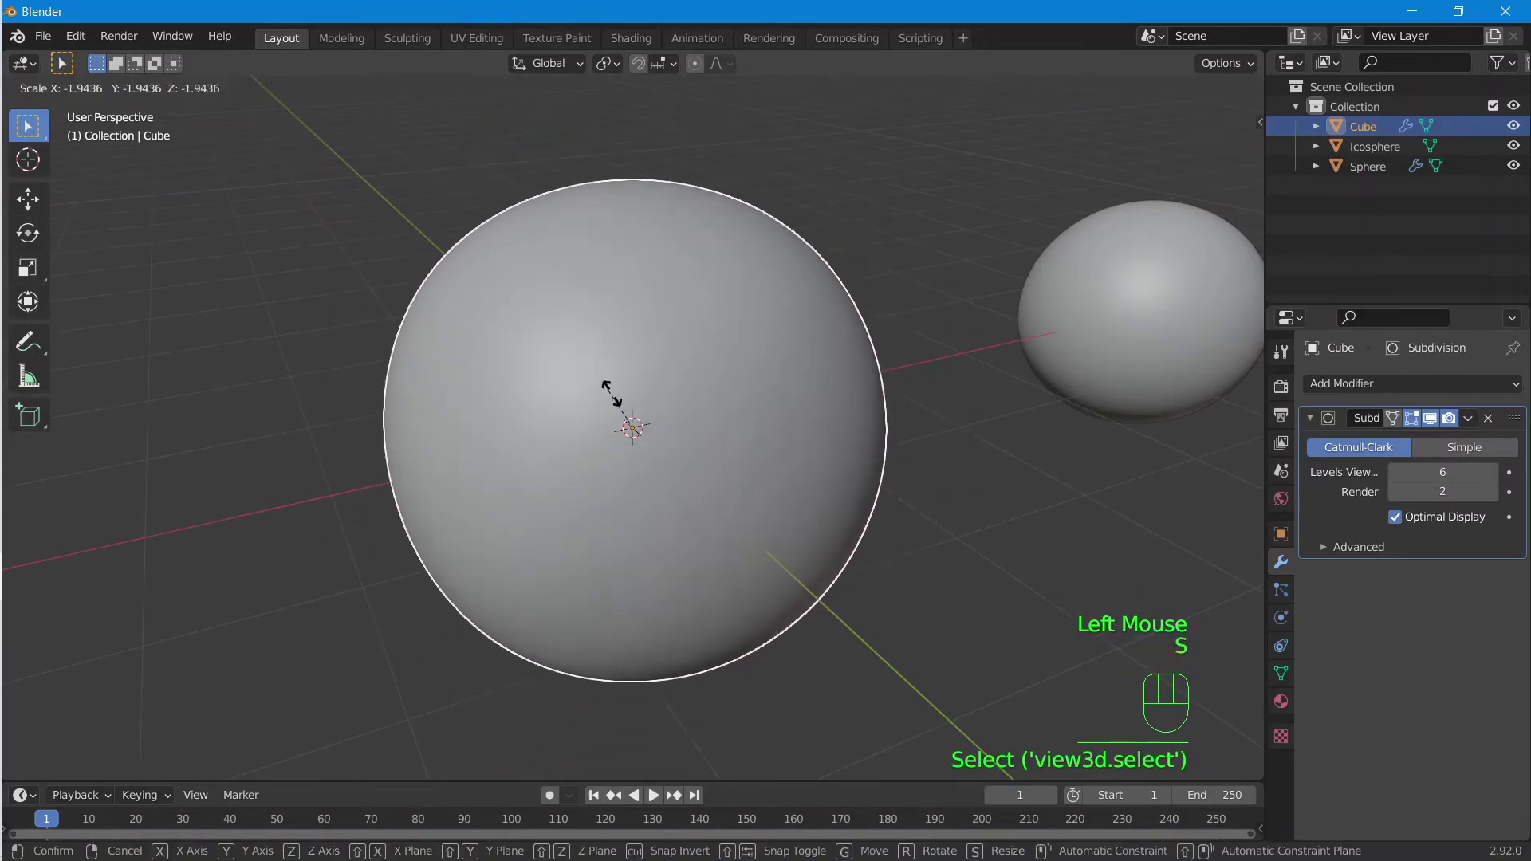
{"action": "left_click", "coordinate": [640, 436]}
{"action": "left_click", "coordinate": [621, 445]}
{"action": "mouse_move", "coordinate": [621, 445]}
{"action": "middle_mouse_down"}
{"action": "mouse_move", "coordinate": [723, 454]}
{"action": "mouse_move", "coordinate": [806, 374]}
{"action": "mouse_move", "coordinate": [634, 592]}
{"action": "mouse_move", "coordinate": [609, 539]}
{"action": "mouse_move", "coordinate": [615, 432]}
{"action": "middle_mouse_up"}
{"action": "left_click", "coordinate": [615, 432]}
{"action": "key", "text": "s"}
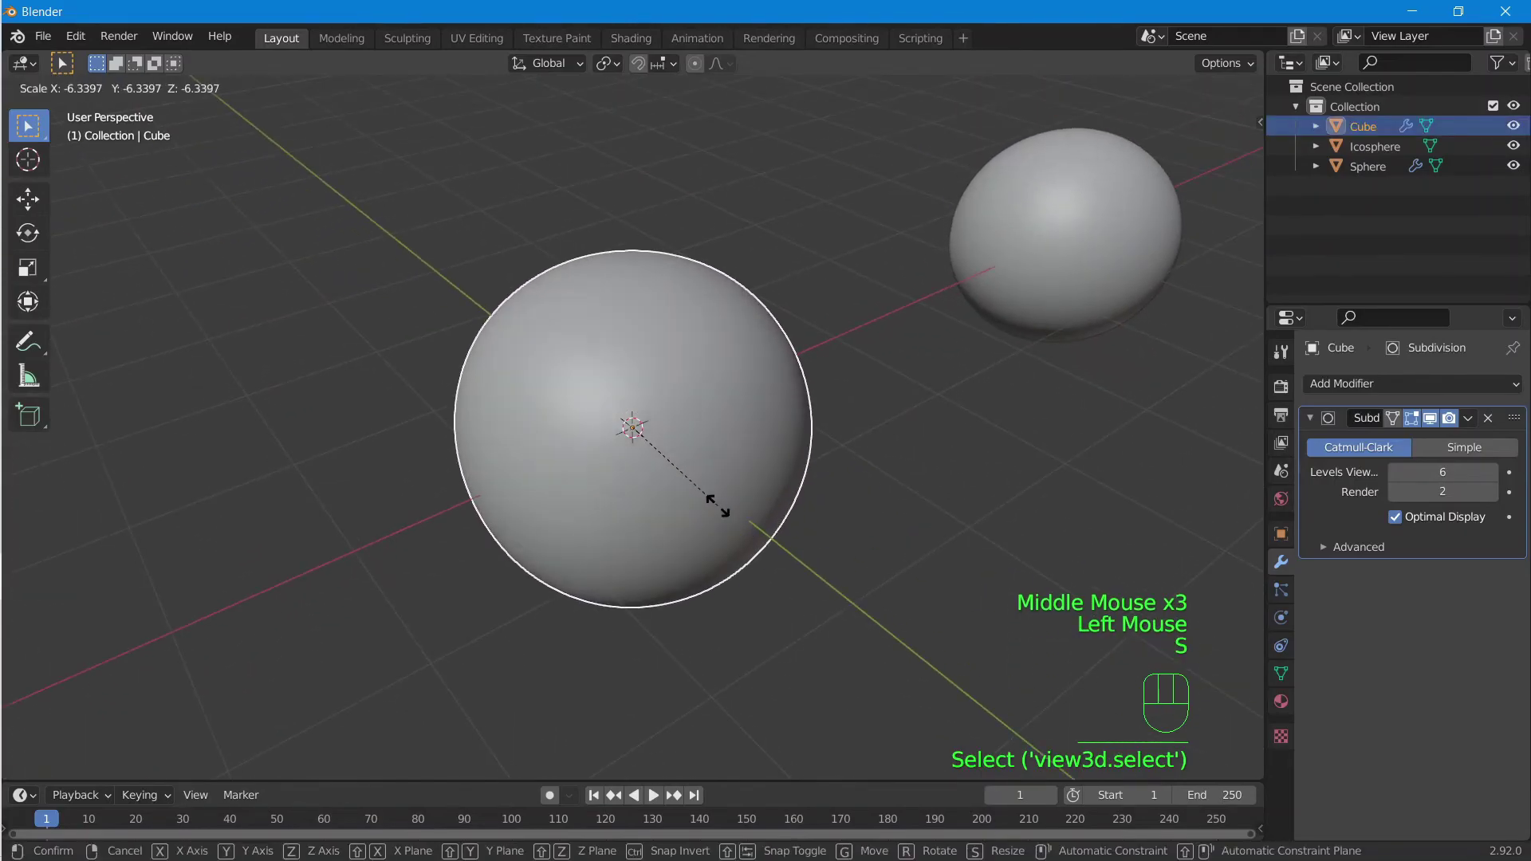
{"action": "left_click", "coordinate": [840, 480]}
- Examine the three spheres together from a wider view with nothing selected
{"action": "scroll", "coordinate": [839, 480], "scroll_direction": "down", "scroll_amount": 3}
{"action": "mouse_move", "coordinate": [839, 479]}
{"action": "middle_mouse_down"}
{"action": "mouse_move", "coordinate": [782, 485]}
{"action": "mouse_move", "coordinate": [822, 475]}
{"action": "middle_mouse_up"}
{"action": "scroll", "coordinate": [822, 476], "scroll_direction": "down", "scroll_amount": 1}
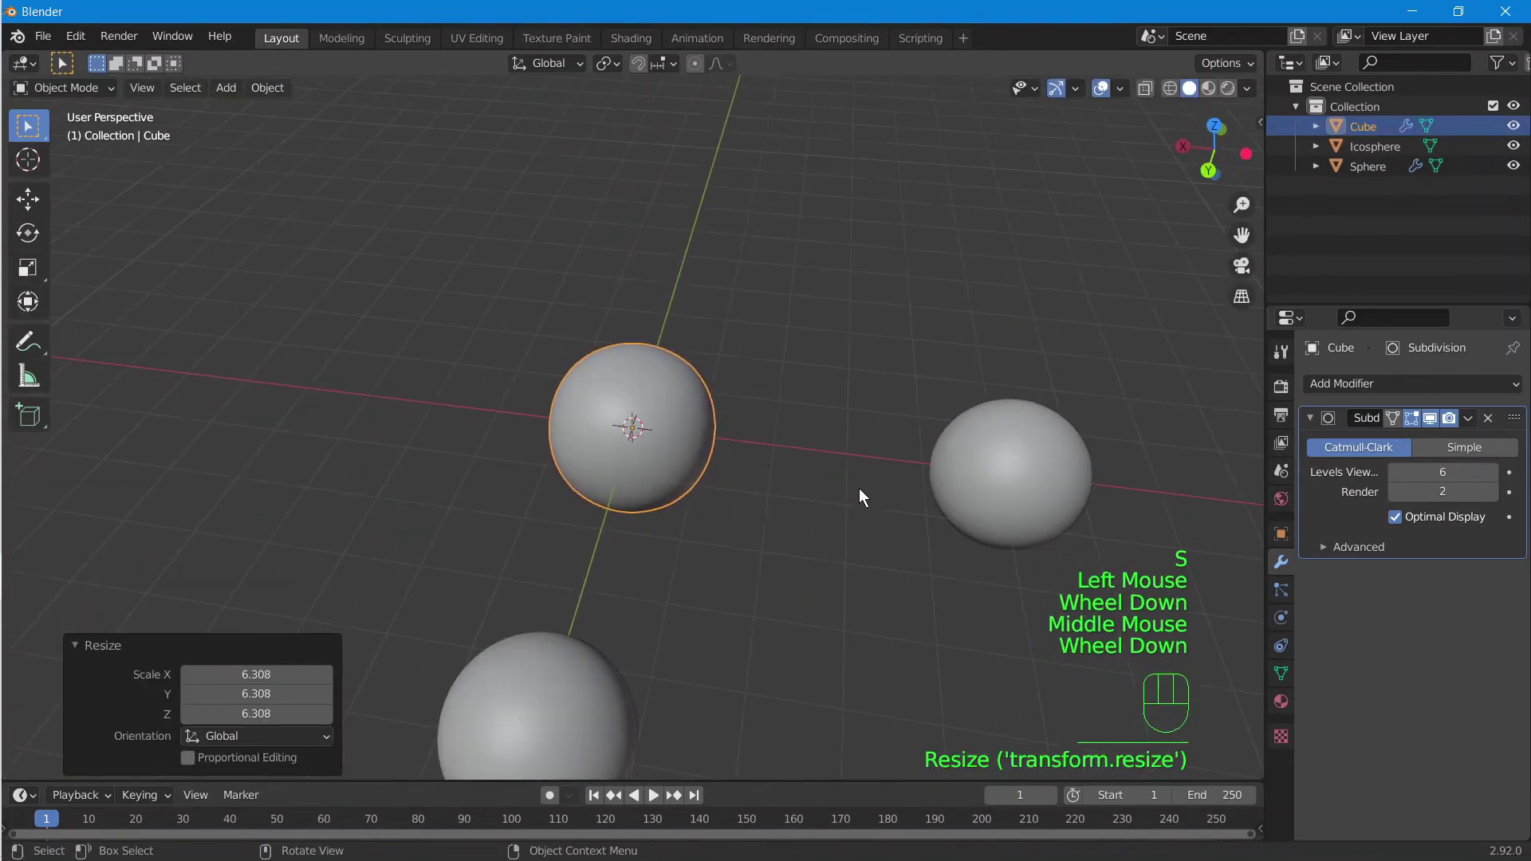
{"action": "left_click", "coordinate": [793, 405]}
{"action": "scroll", "coordinate": [899, 502], "scroll_direction": "down", "scroll_amount": 1}
{"action": "middle_click_drag", "start_coordinate": [898, 502], "coordinate": [916, 452]}
{"action": "scroll", "coordinate": [815, 436], "scroll_direction": "up", "scroll_amount": 2}
{"action": "scroll", "coordinate": [941, 448], "scroll_direction": "down", "scroll_amount": 1}
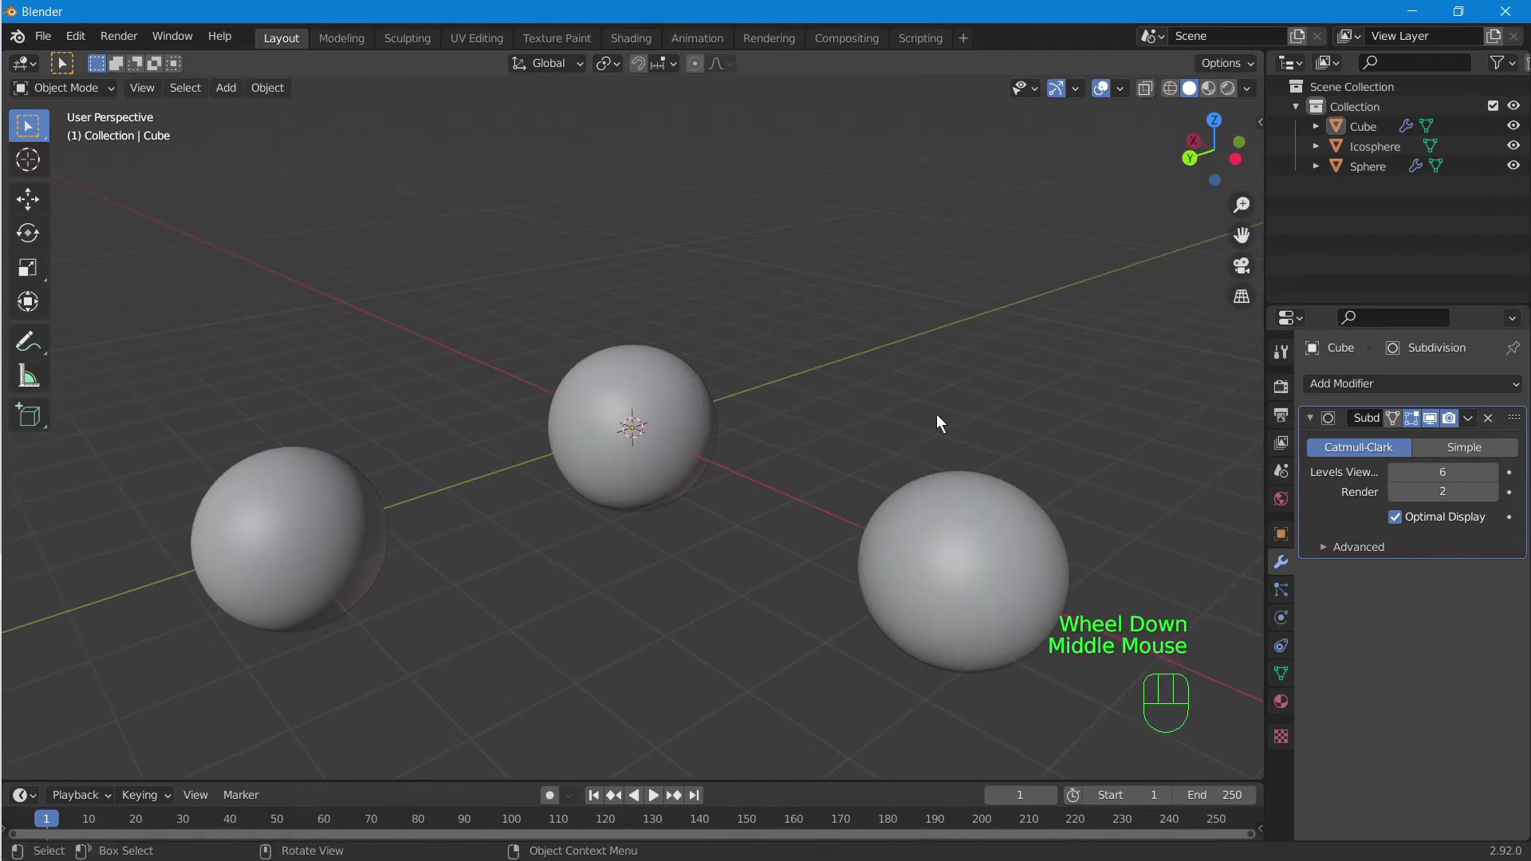